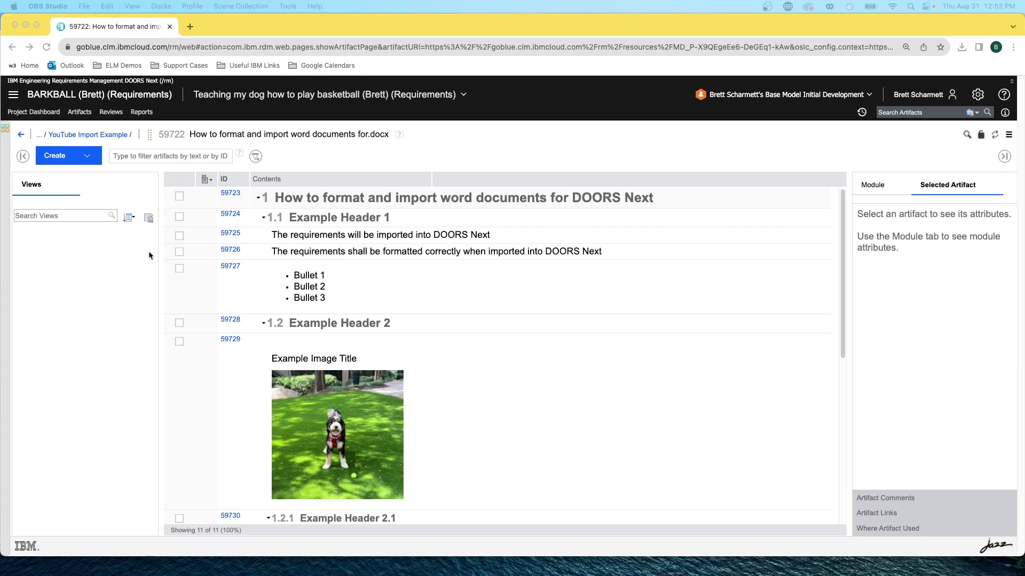
Look through the whole imported module, and collapse and re-expand its top-level section 1.
scroll(313, 220, "down", 2)
scroll(313, 223, "down", 10)
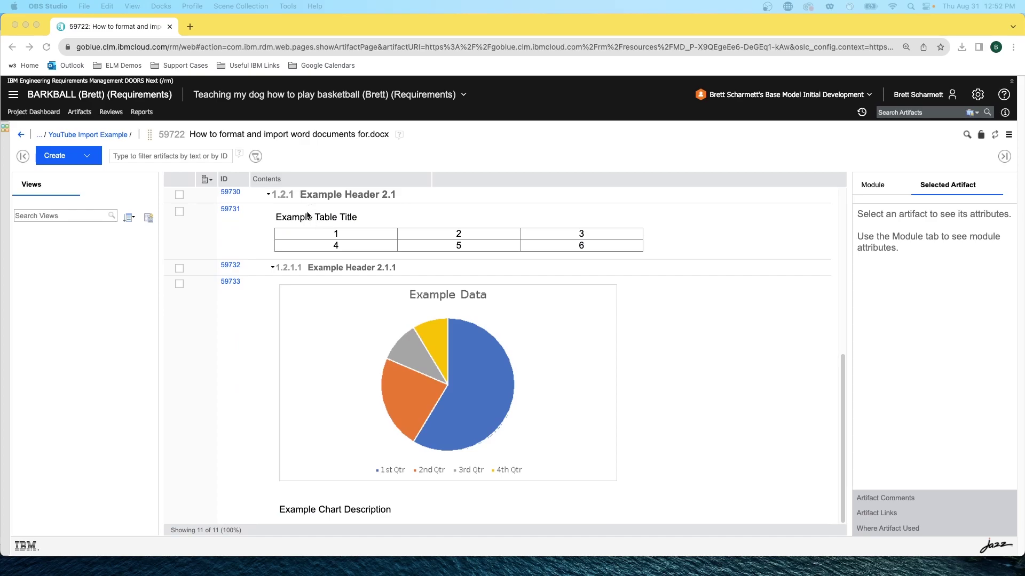
scroll(307, 215, "up", 11)
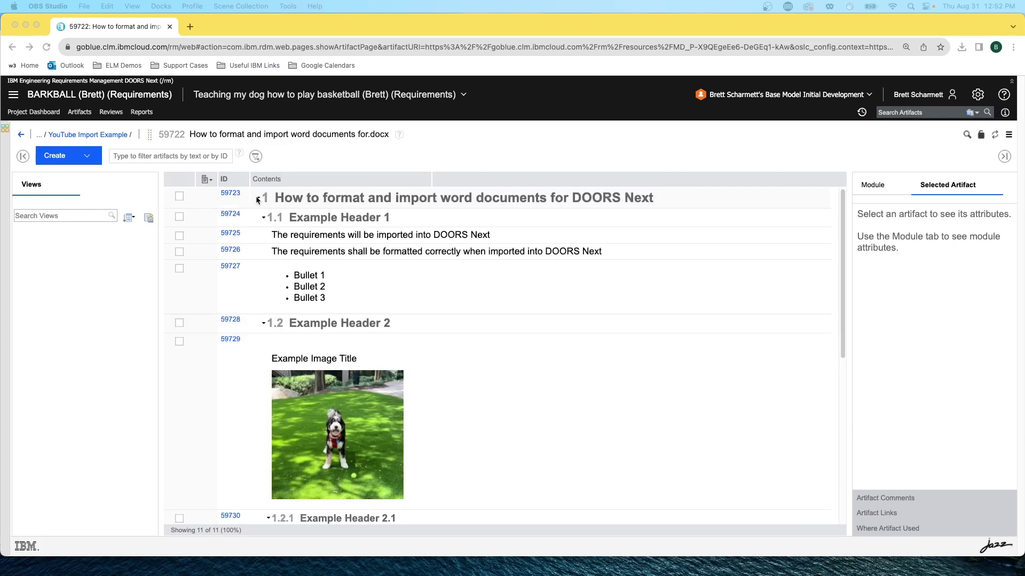
left_click(258, 198)
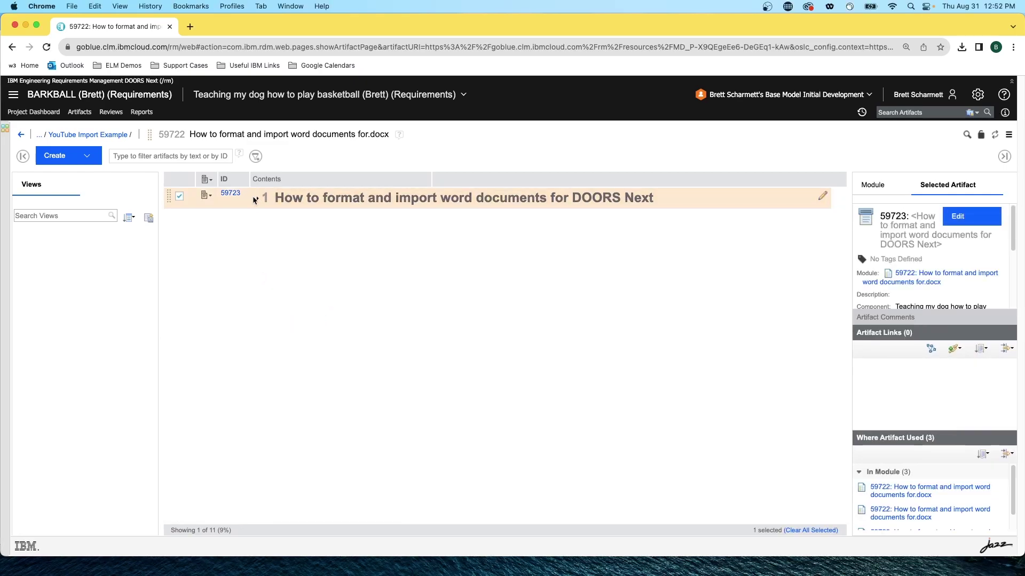
left_click(258, 199)
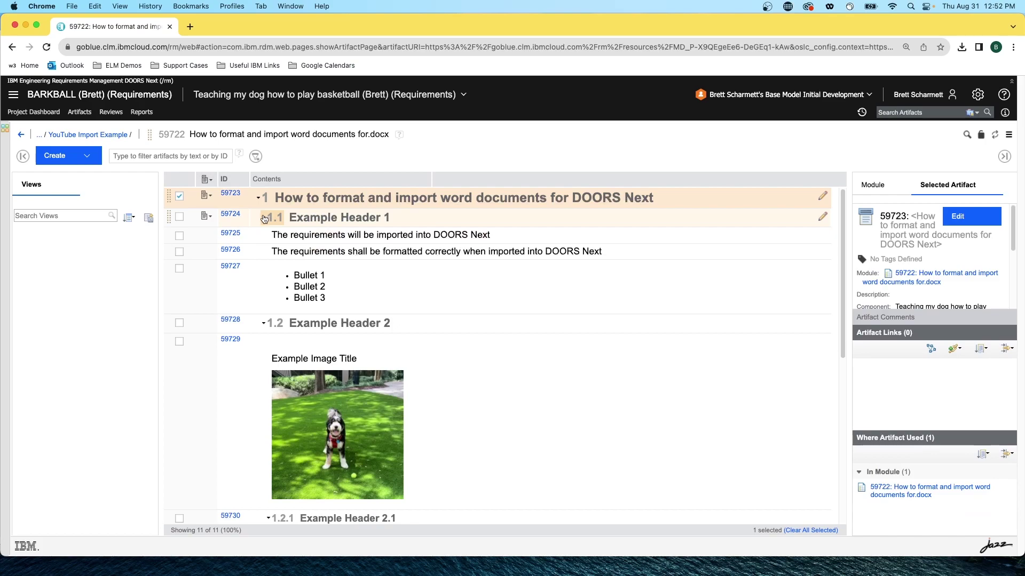
Collapse the Example Header 1 section, and collapse and re-expand the Example Header 2 and Example Header 2.1 sections.
left_click(263, 219)
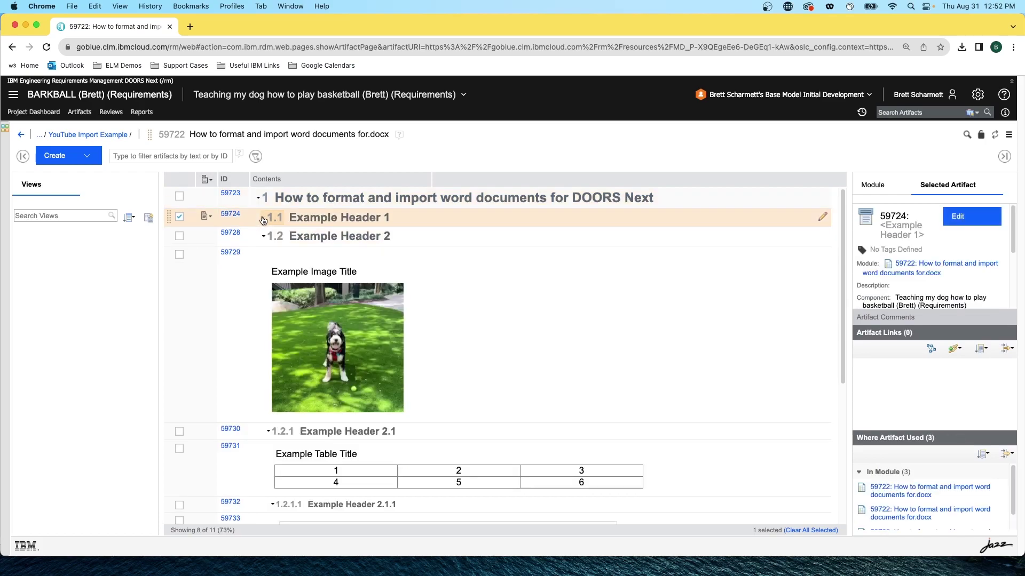
left_click(264, 237)
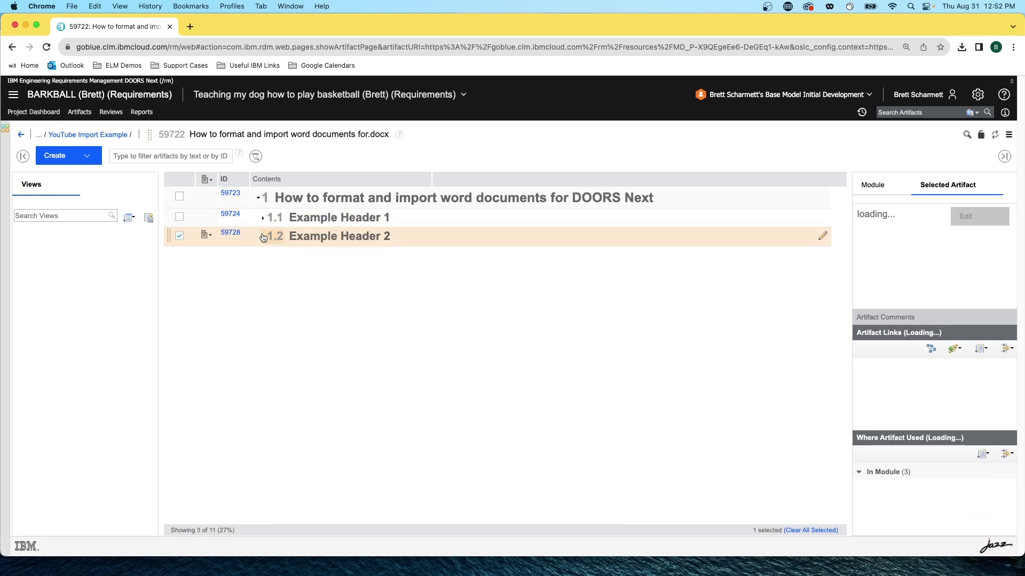
left_click(263, 237)
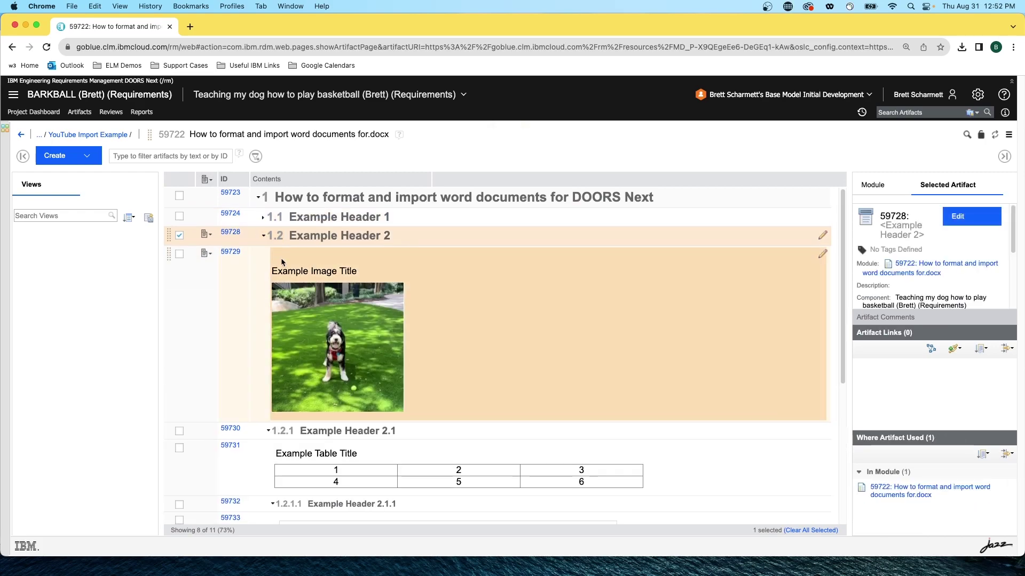
scroll(278, 264, "down", 2)
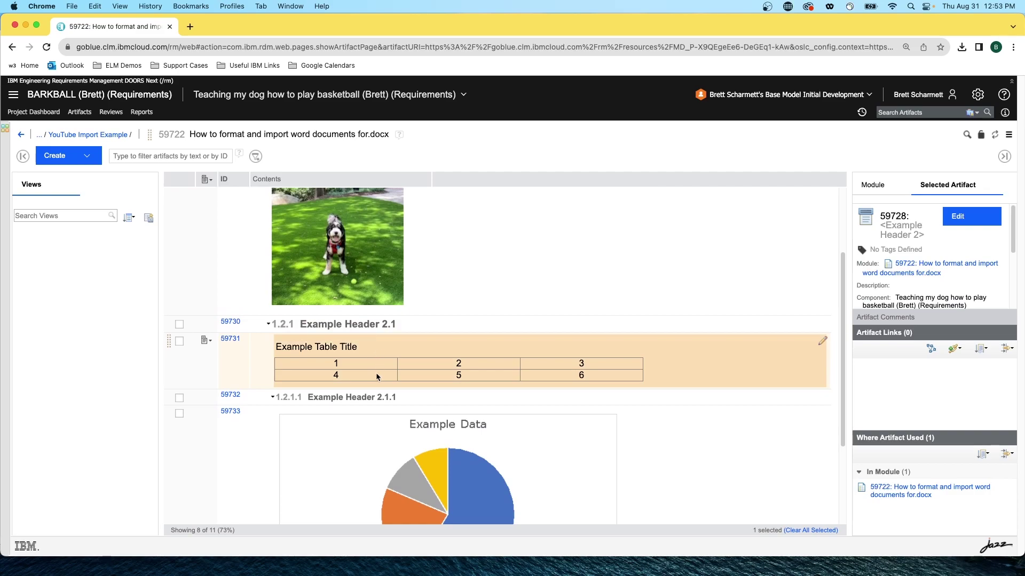
left_click(268, 324)
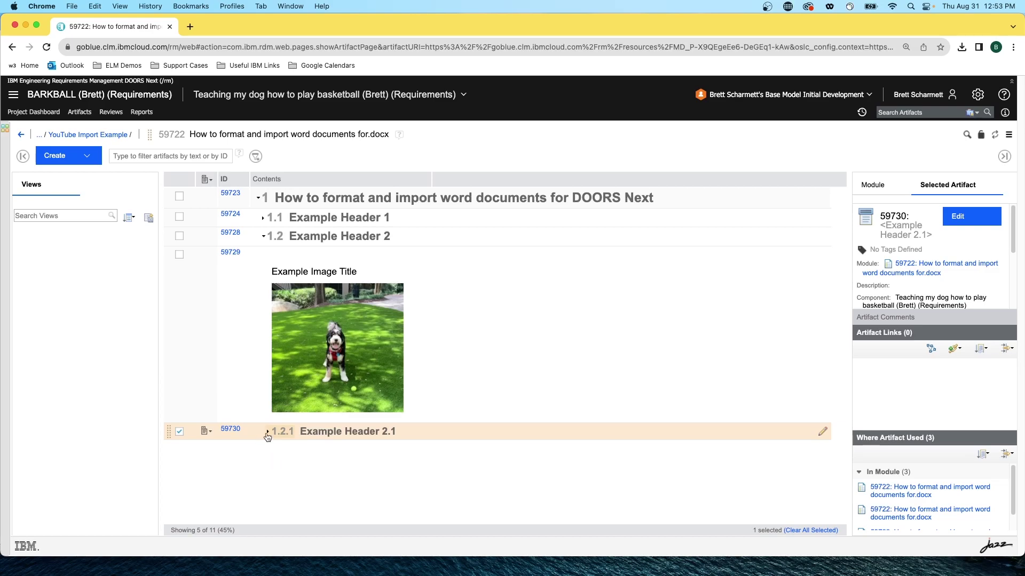
left_click(268, 432)
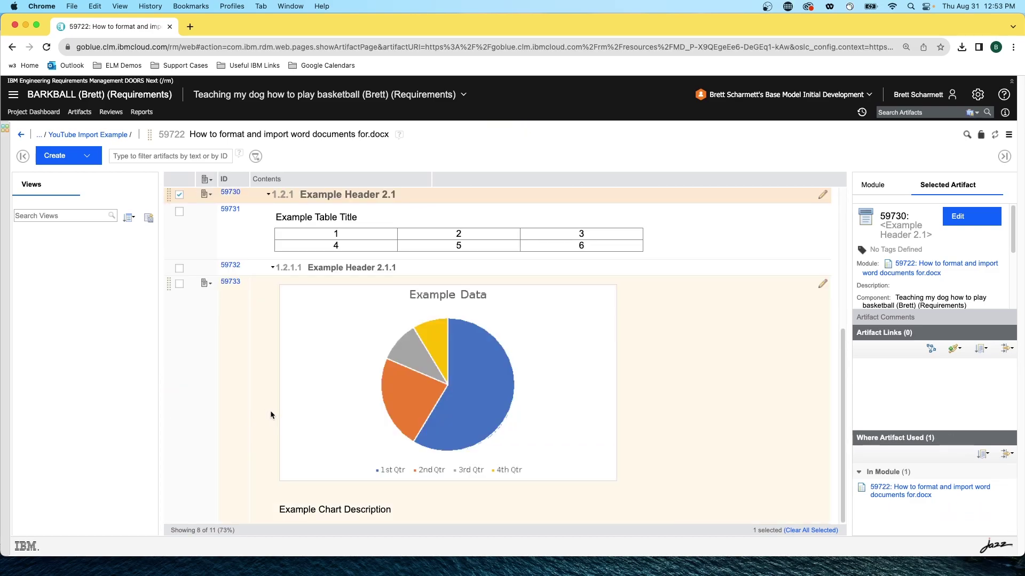
Switch to the source document in Word and check the heading styles of the title and Example Header 1.
key("super+Tab")
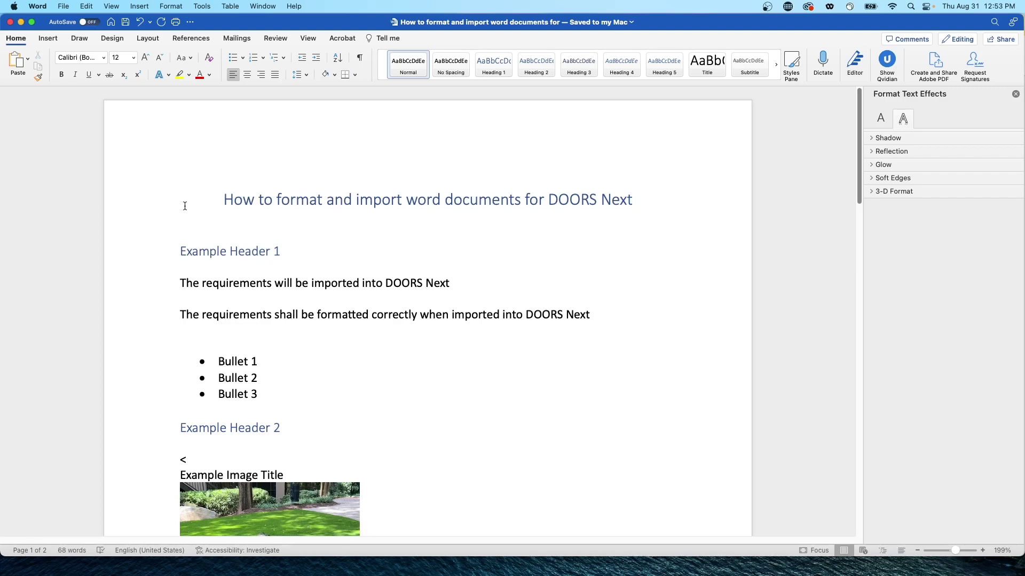
left_click_drag(221, 203, 610, 185)
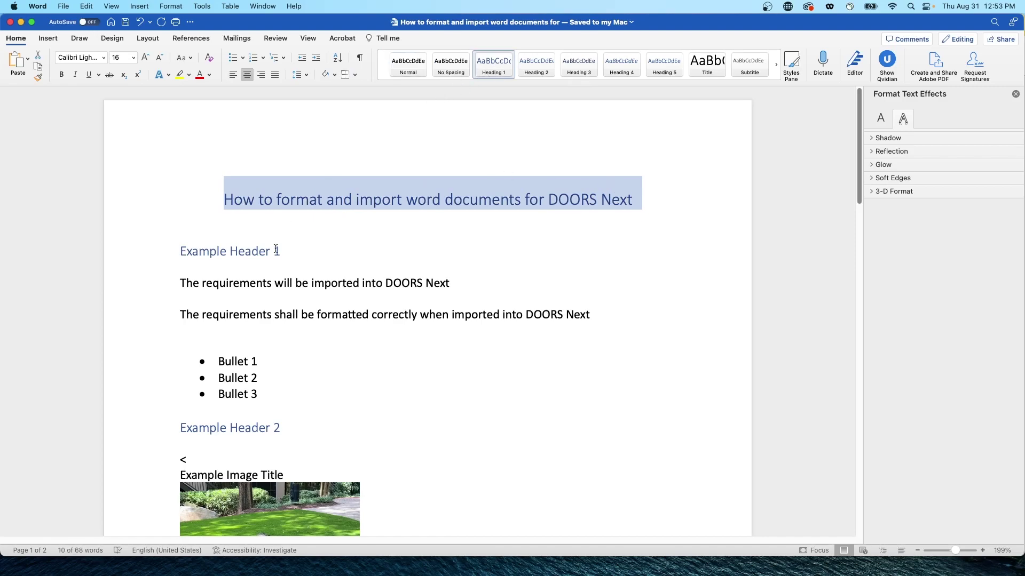
left_click_drag(286, 255, 147, 251)
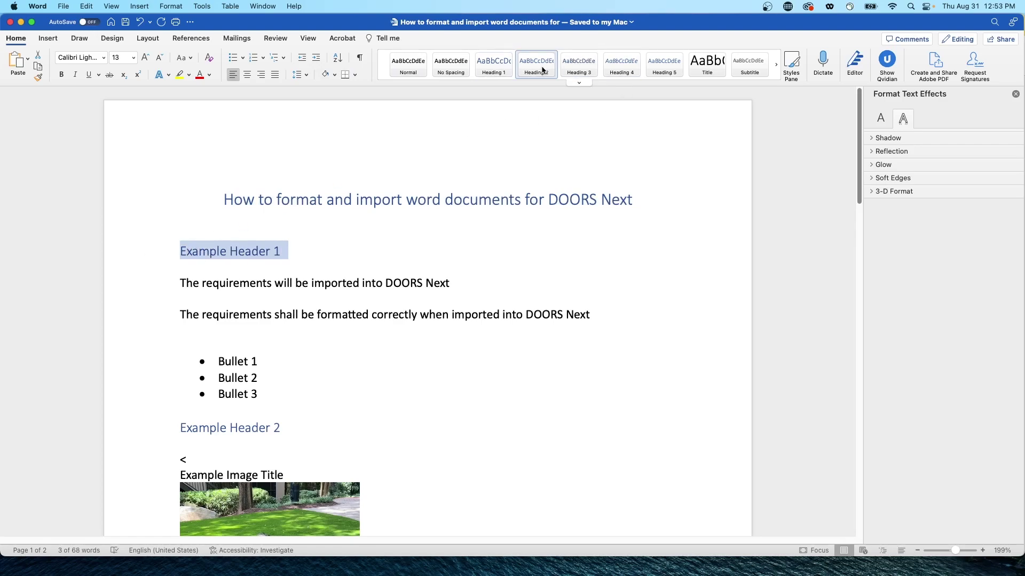
left_click(307, 252)
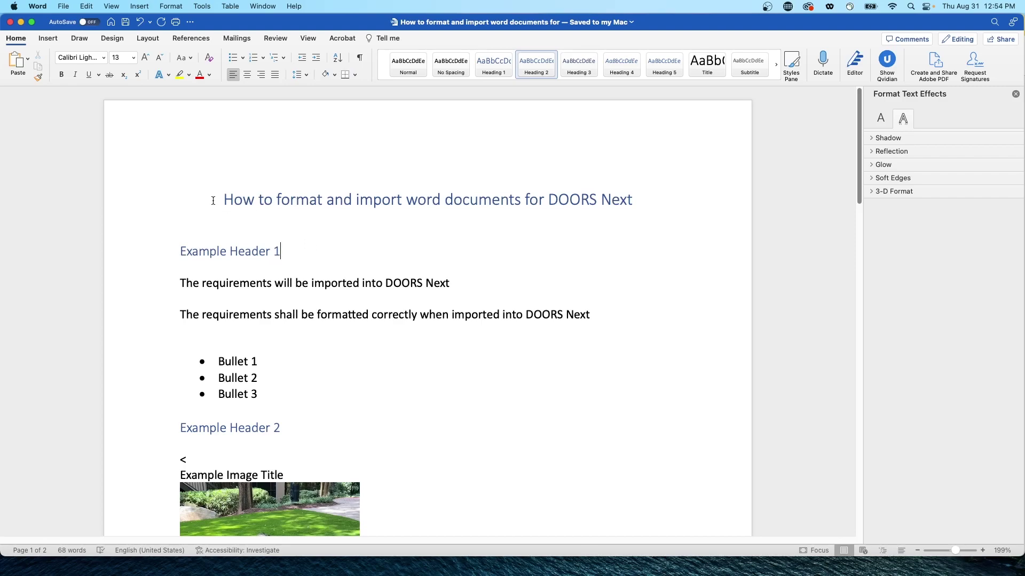
left_click_drag(213, 201, 686, 192)
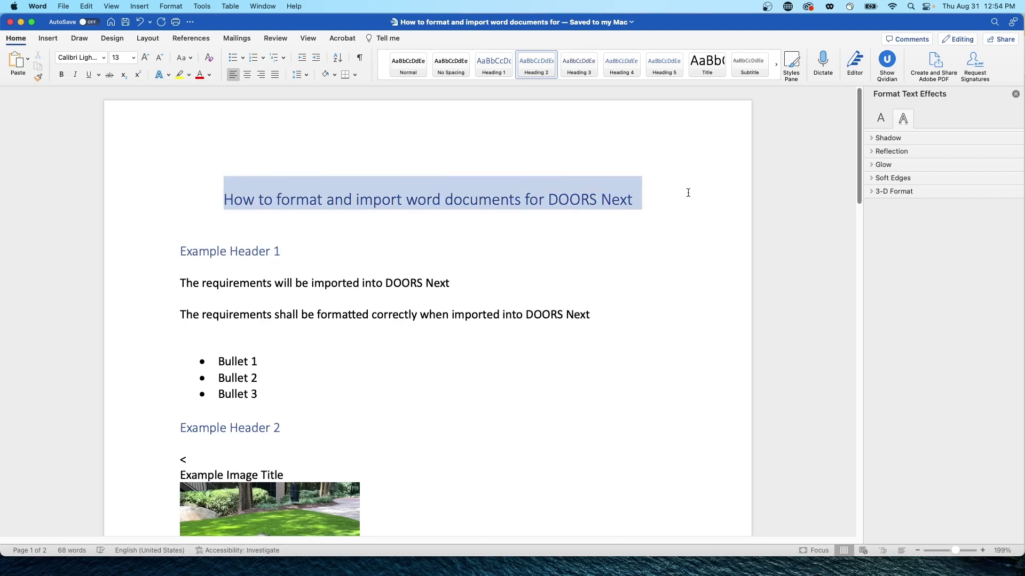
left_click(647, 203)
left_click(164, 259)
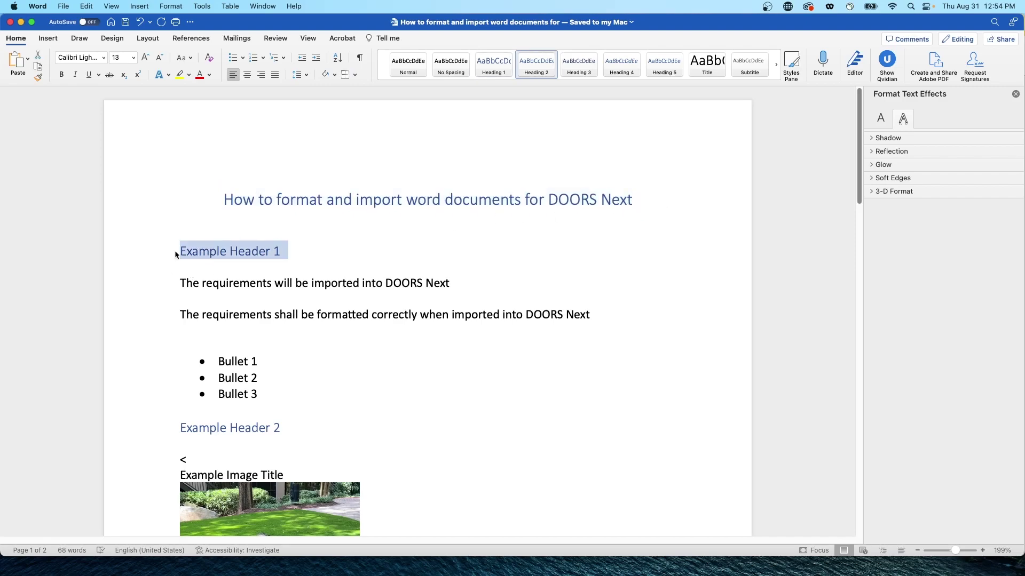
left_click(180, 251)
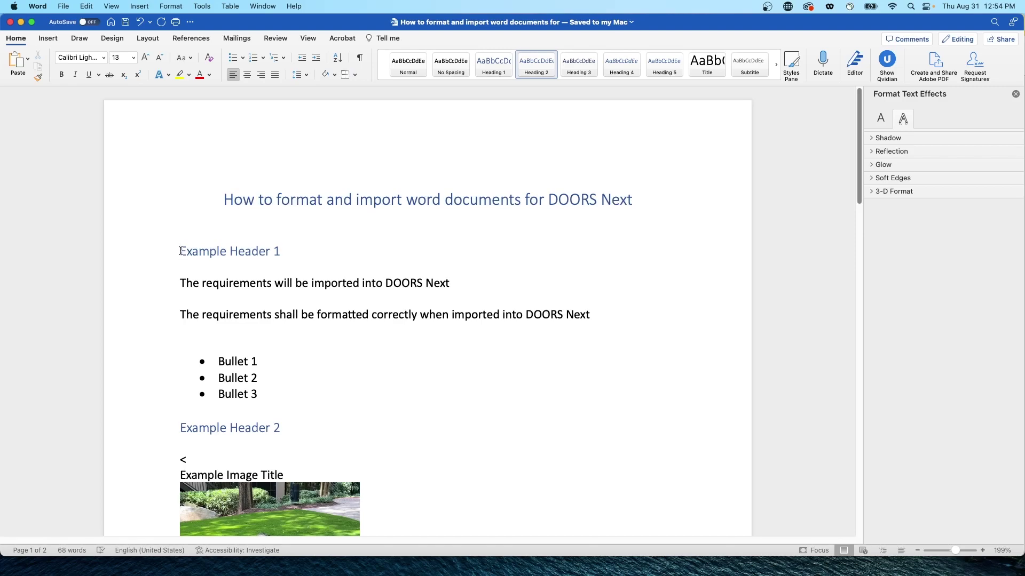
Examine the requirement sentences and bullet list under Example Header 1, up to the start of Example Header 2.
scroll(180, 251, "down", 1)
left_click(179, 280)
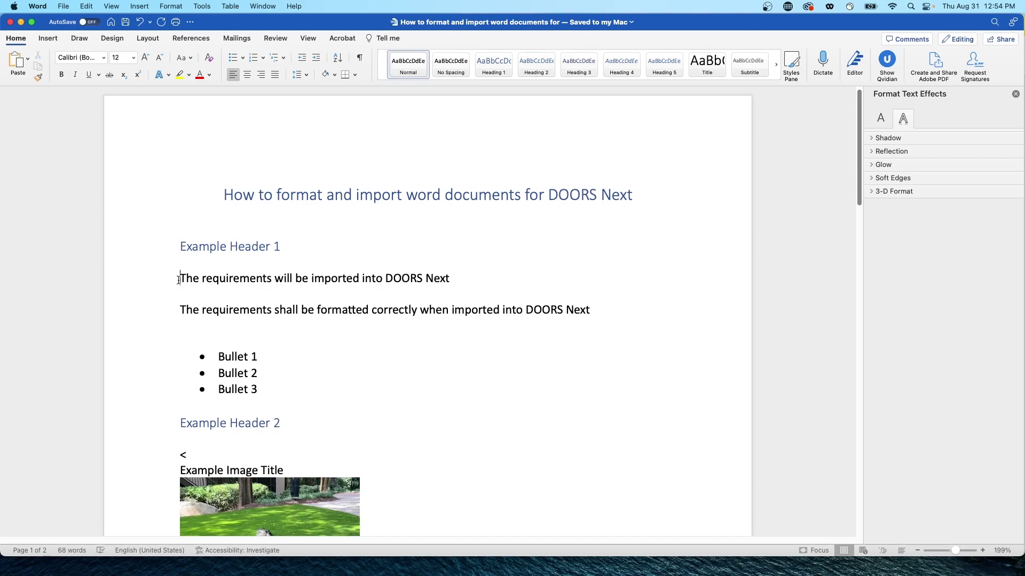
scroll(179, 280, "down", 2)
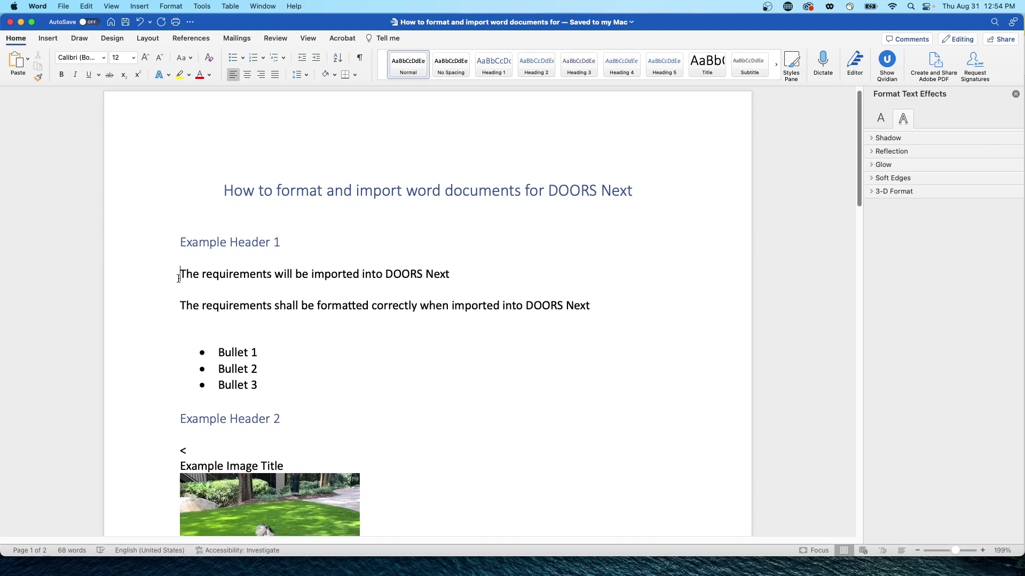
left_click_drag(212, 348, 267, 386)
scroll(266, 385, "down", 8)
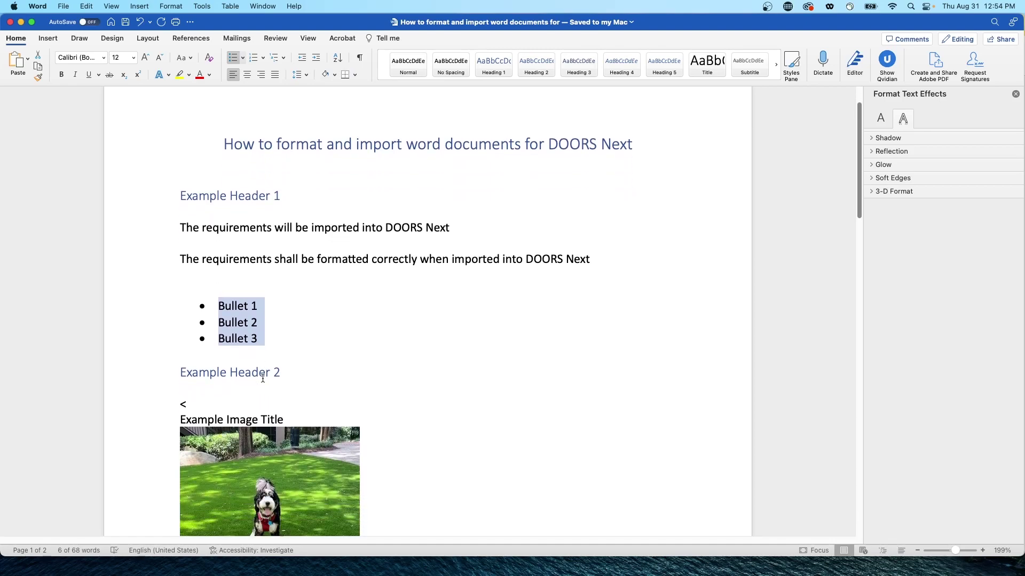
left_click(176, 371)
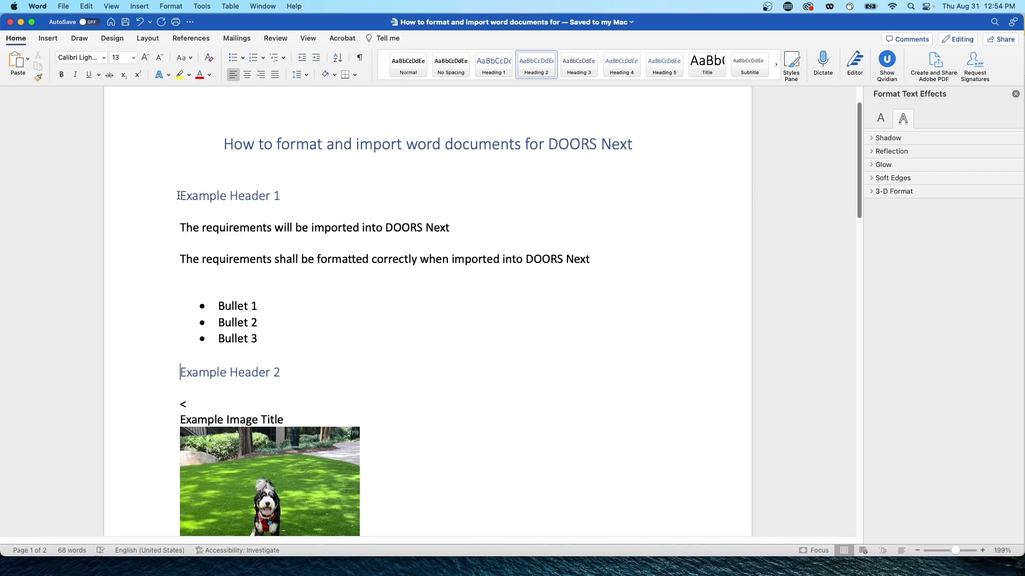
left_click_drag(178, 195, 302, 345)
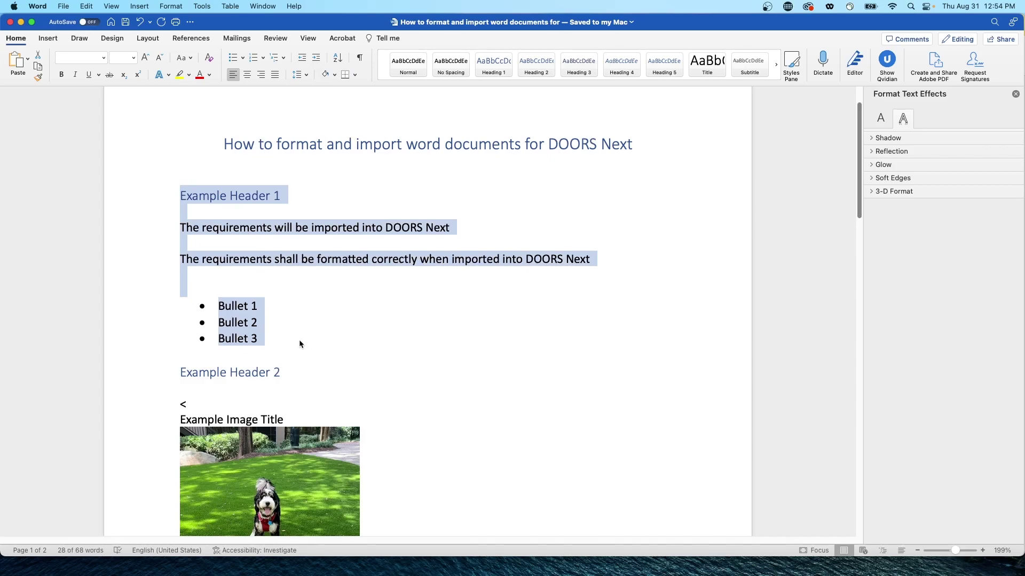
scroll(300, 342, "down", 5)
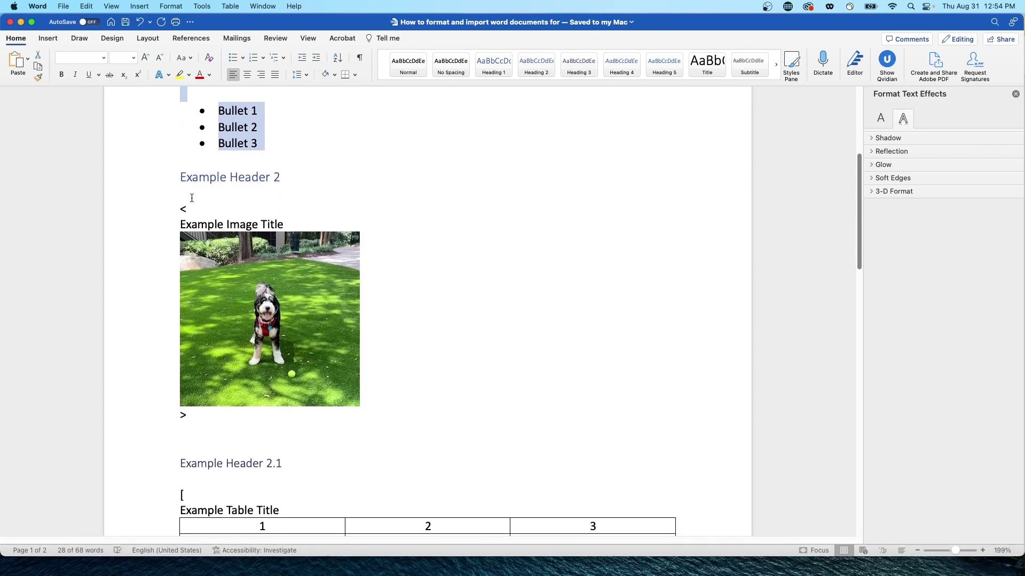
Check the heading styles of Example Header 2 and its subheadings, including the bracketed image, table and chart beneath them.
left_click(177, 175)
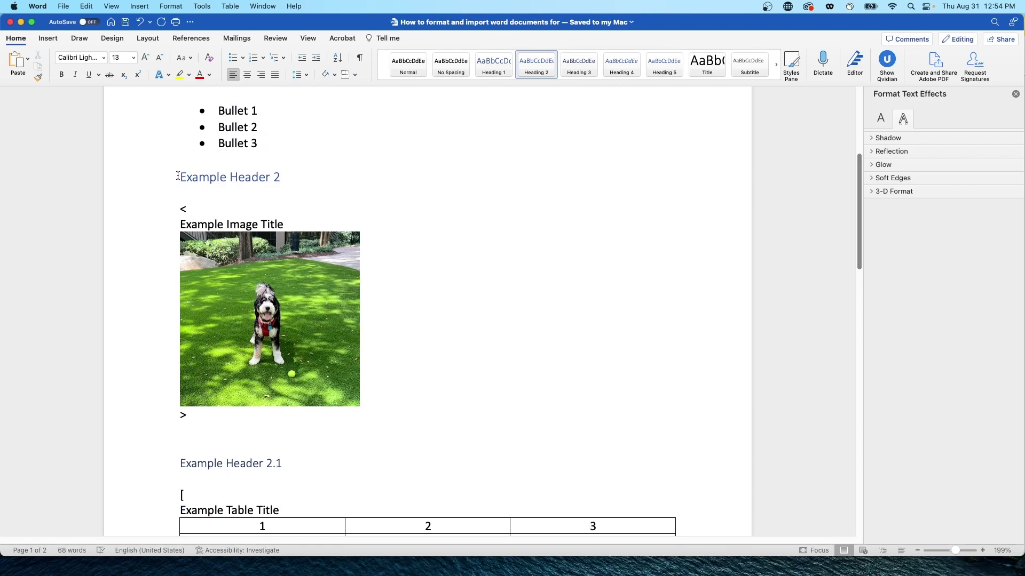
scroll(179, 176, "down", 1)
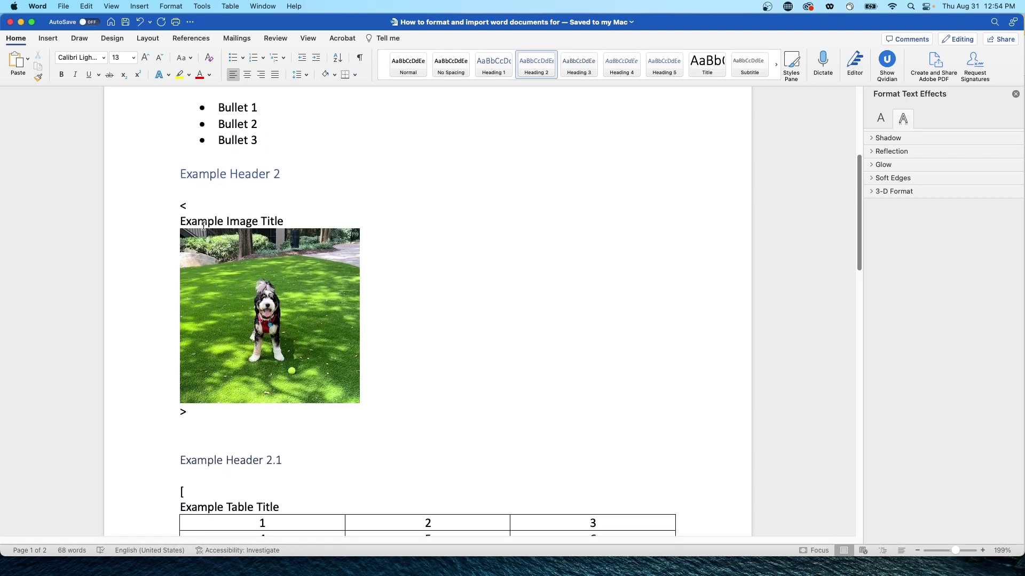
scroll(196, 213, "down", 1)
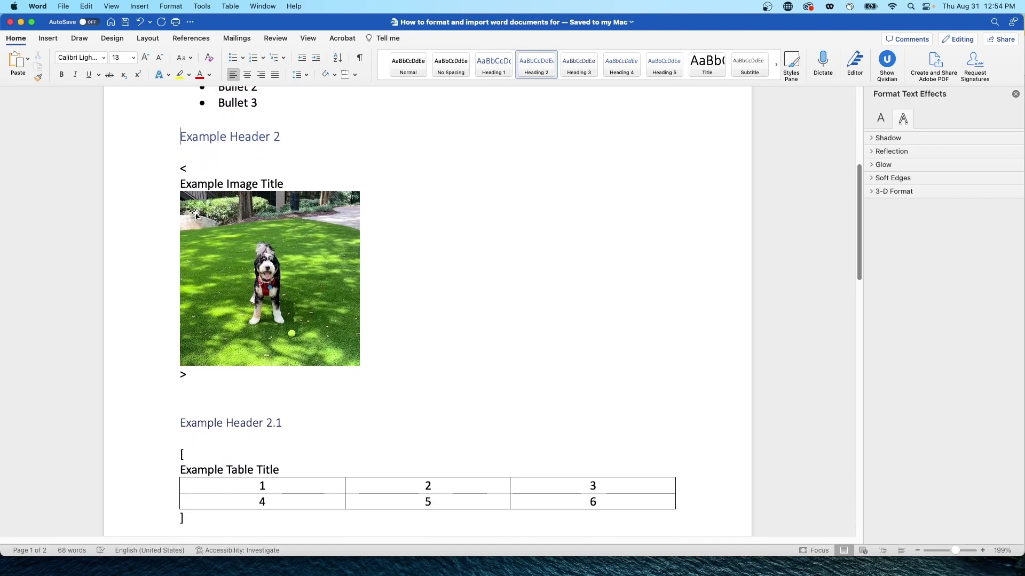
left_click(183, 424)
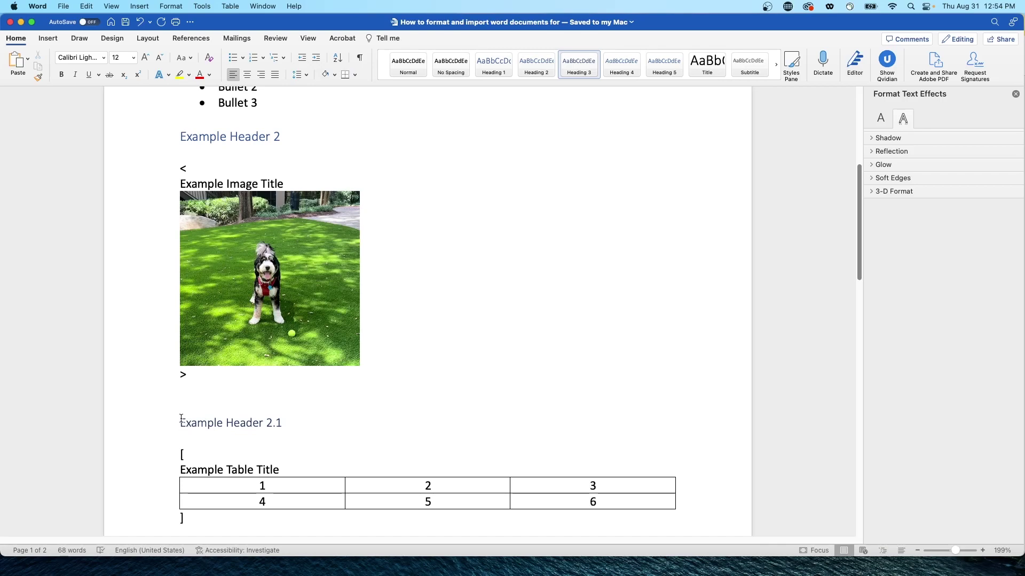
scroll(172, 416, "down", 5)
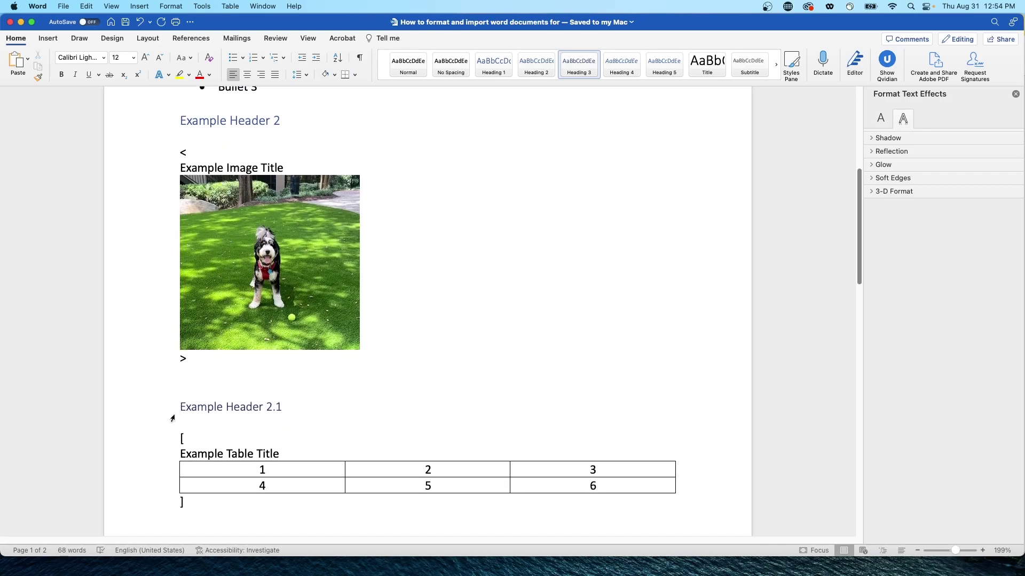
scroll(169, 415, "down", 8)
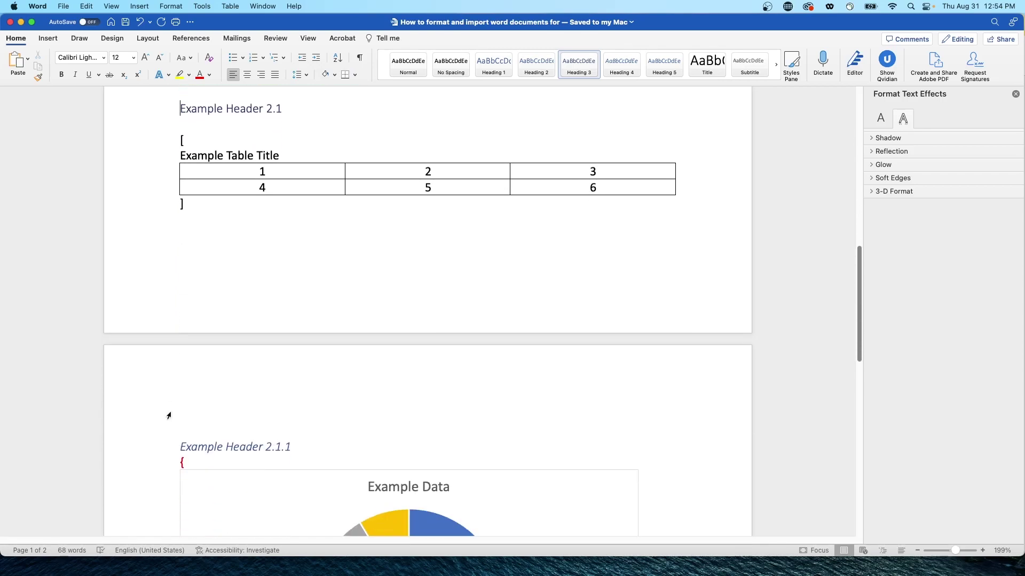
left_click(183, 404)
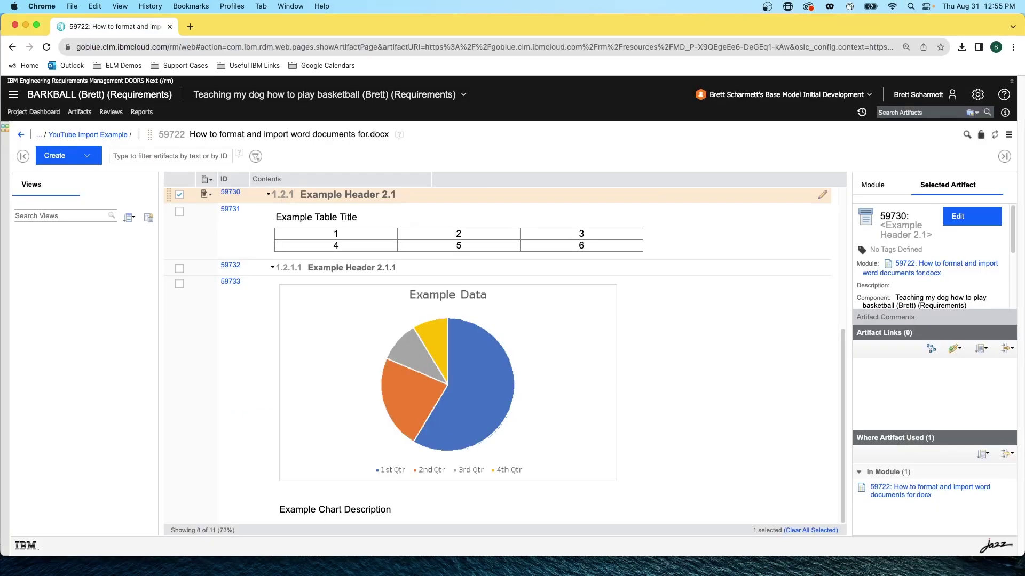
Switch back to the DOORS Next module, expand the Example Header 1 section and review the imported headings and content.
scroll(305, 248, "up", 5)
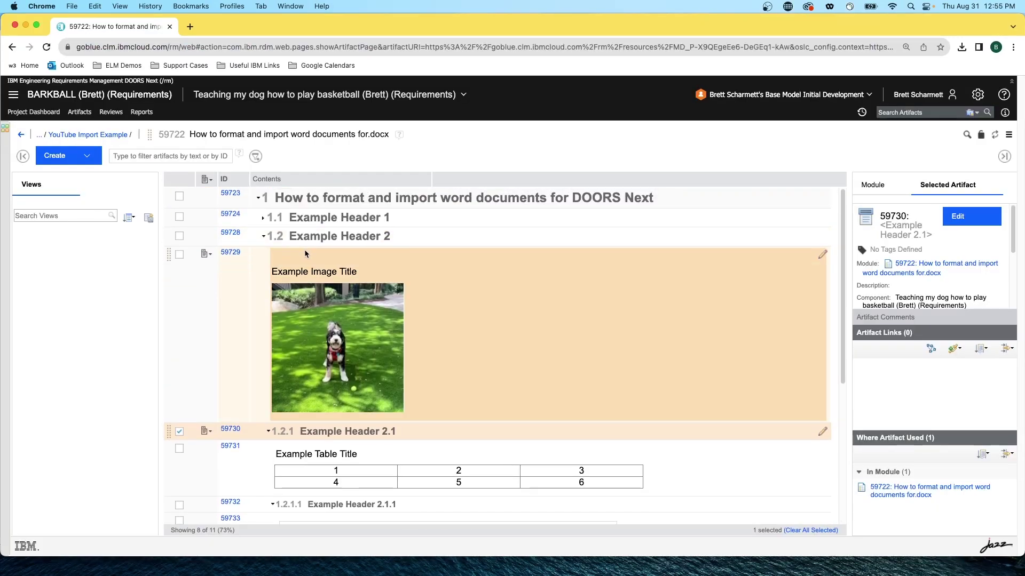
left_click(264, 217)
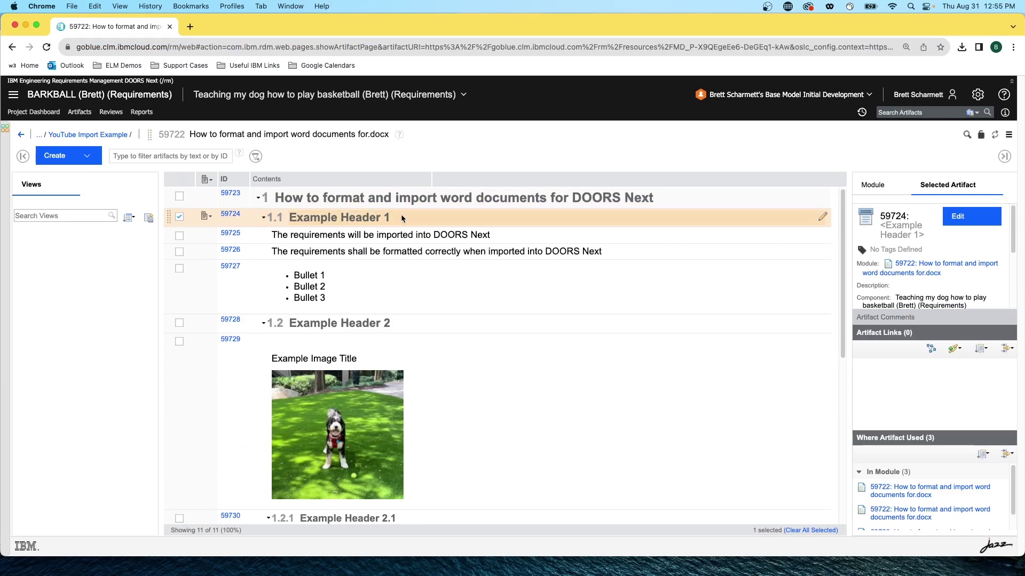
left_click(330, 202)
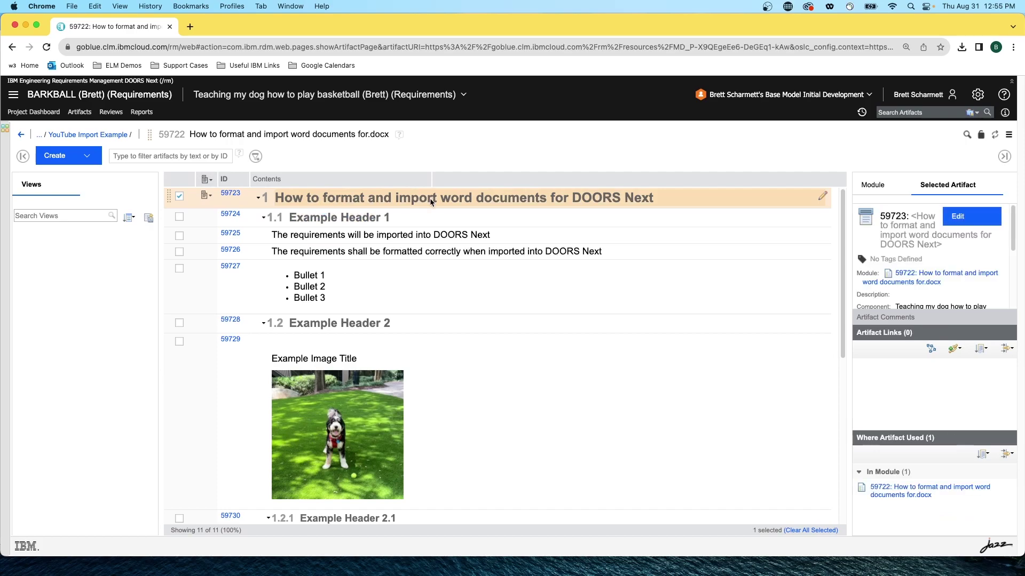
left_click(401, 325)
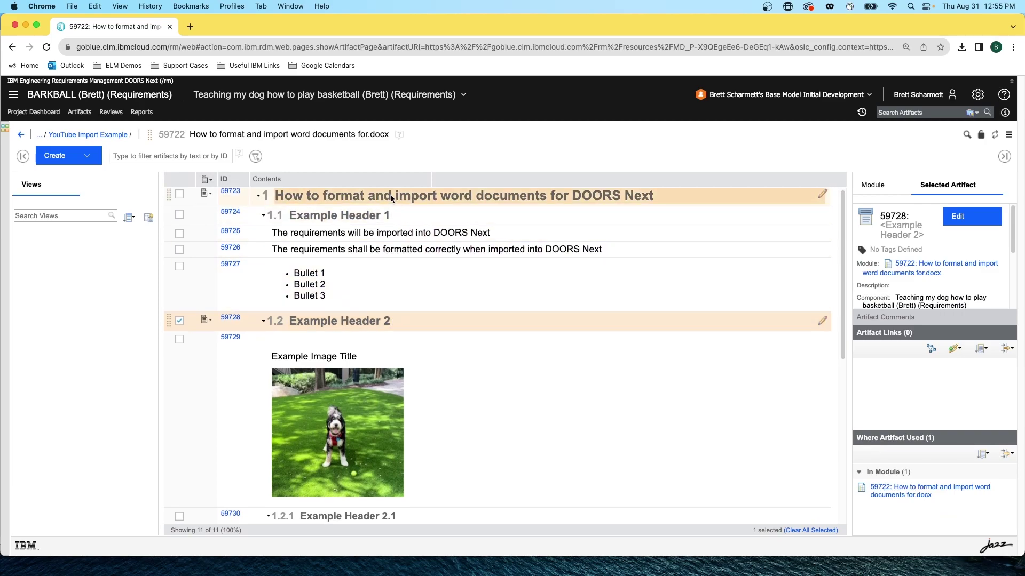
scroll(381, 339, "down", 6)
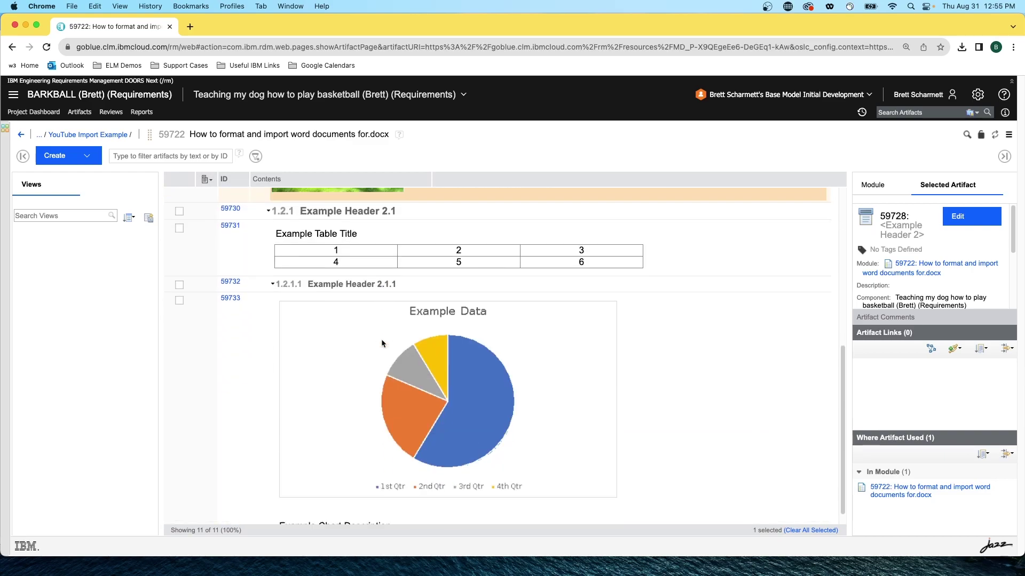
Review the Example Header 2 and 2.1 headings in the module, collapsing and re-expanding the Example Header 2 section to check its nesting.
scroll(381, 338, "up", 5)
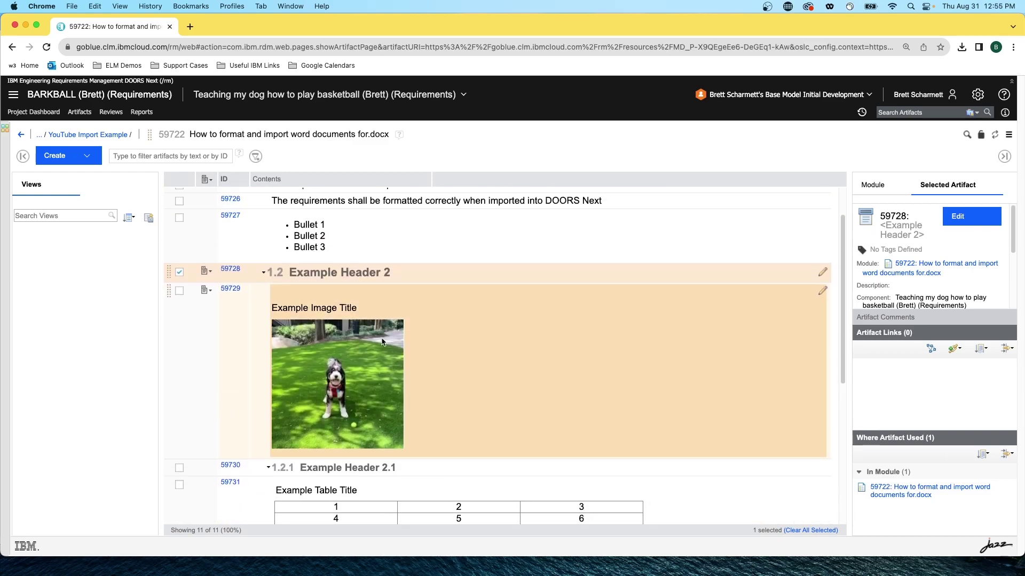
left_click(421, 470)
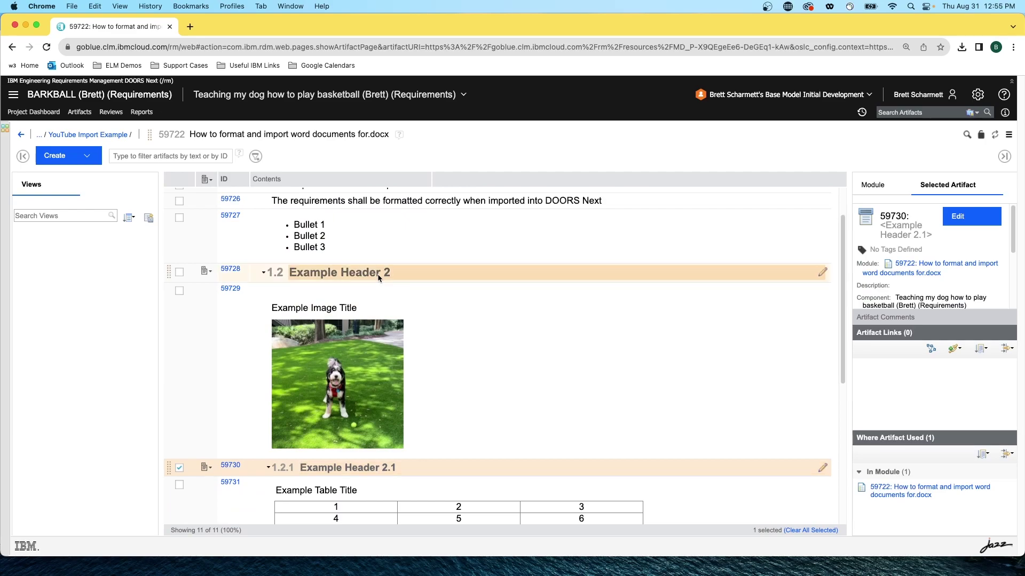
left_click(634, 273)
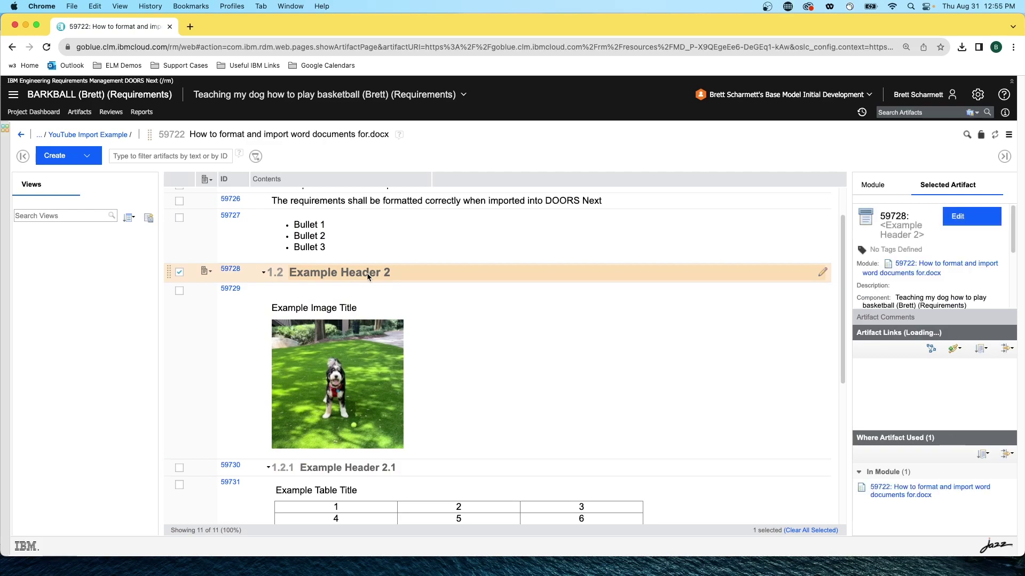
left_click(262, 273)
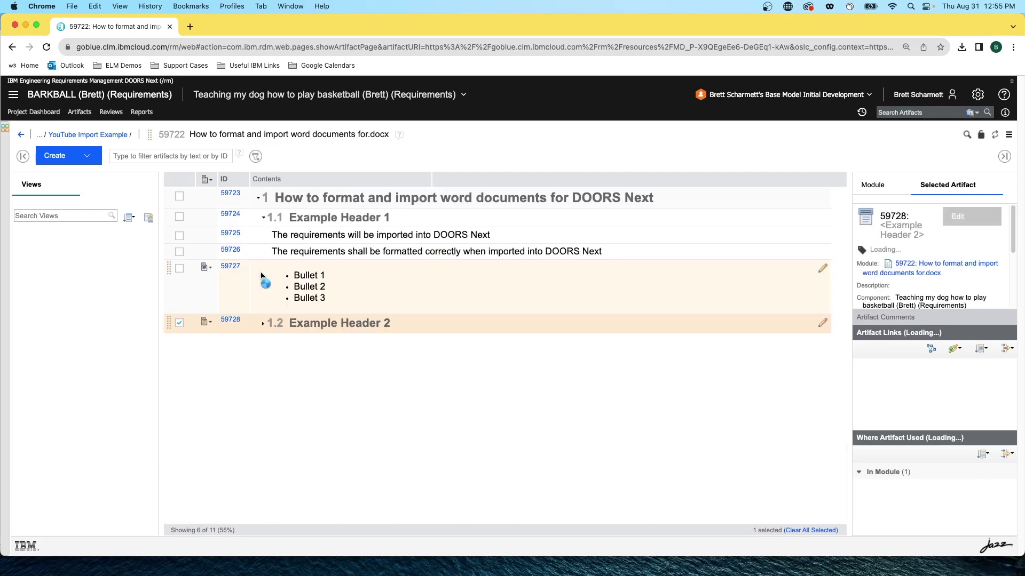
left_click(261, 324)
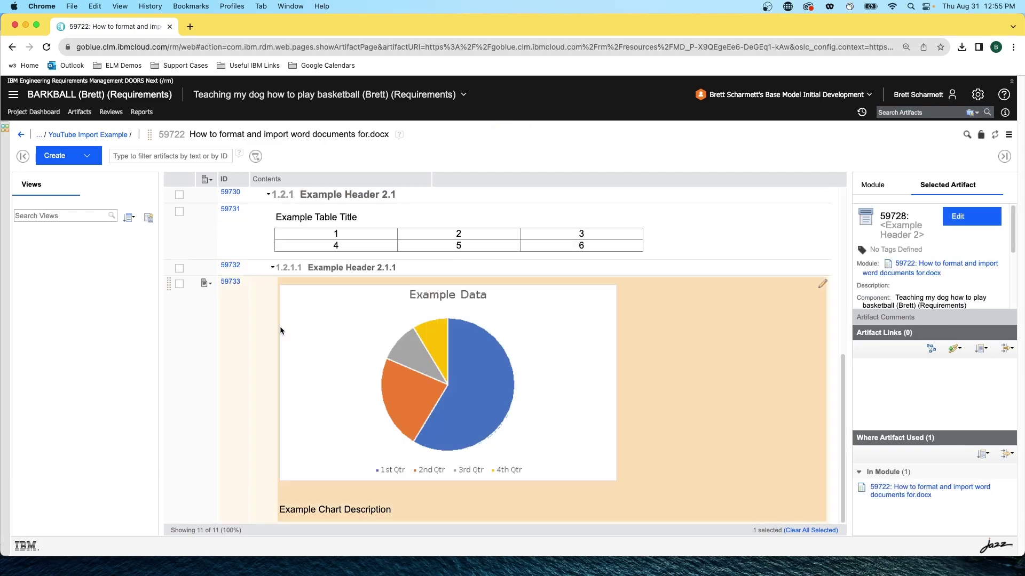
scroll(283, 289, "up", 2)
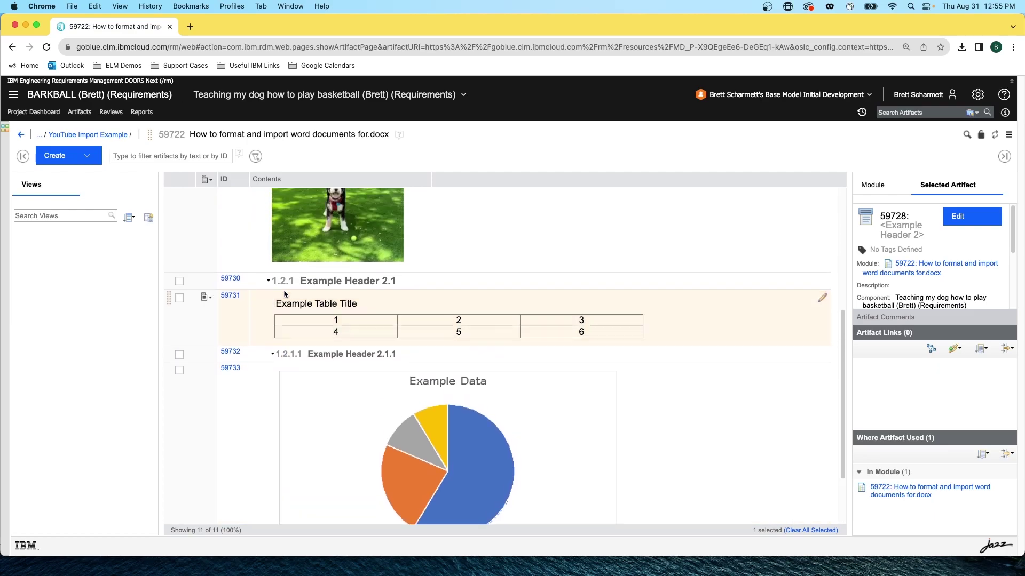
Select Example Header 2.1.1, then collapse and re-expand it to check the chart content nested beneath it.
left_click(379, 367)
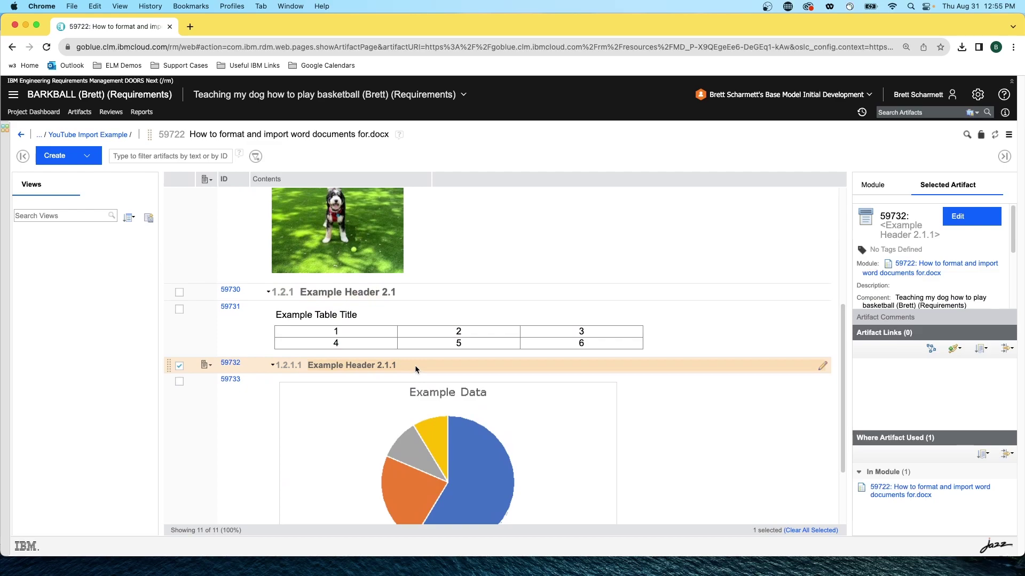
left_click(273, 367)
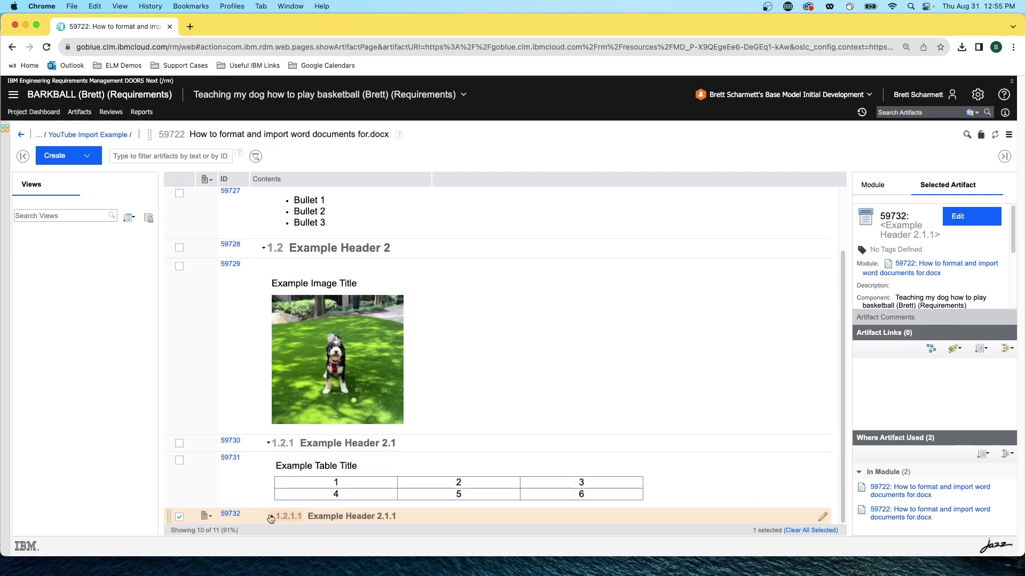
left_click(271, 516)
scroll(317, 399, "down", 4)
scroll(315, 397, "up", 1)
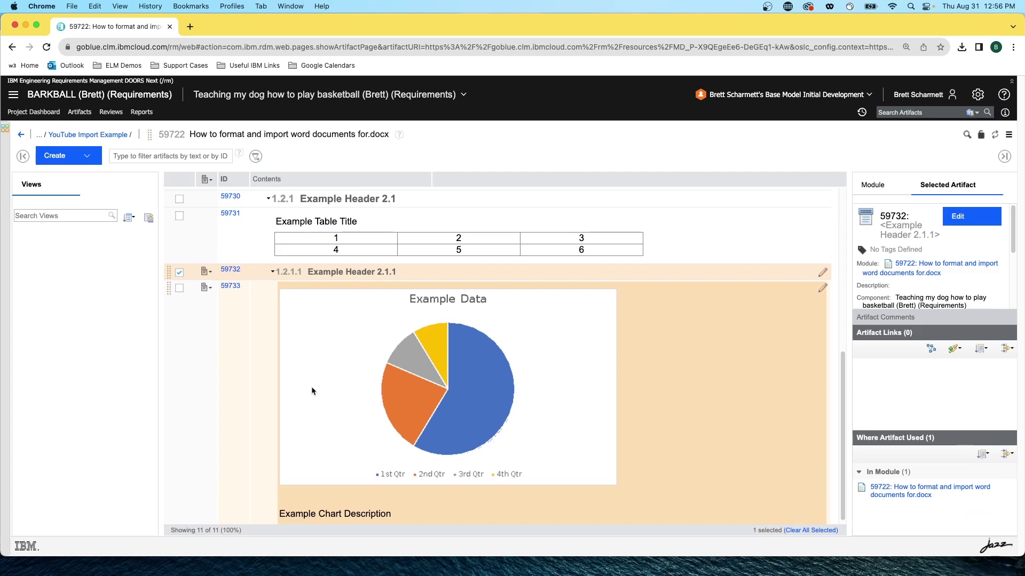
Compare the imported image, table and chart artifacts with their titles and description in the module.
scroll(312, 386, "up", 5)
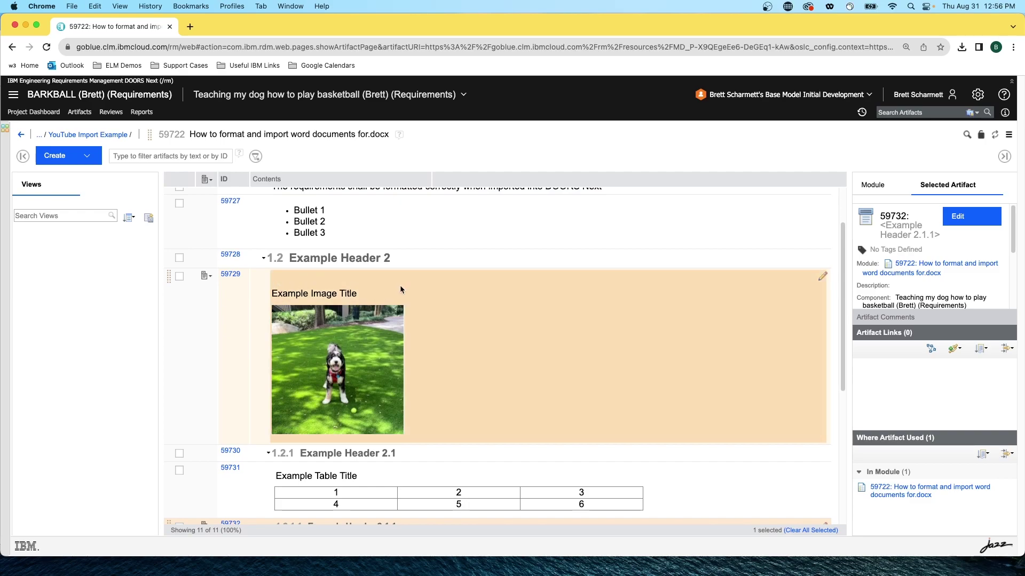
scroll(400, 291, "down", 4)
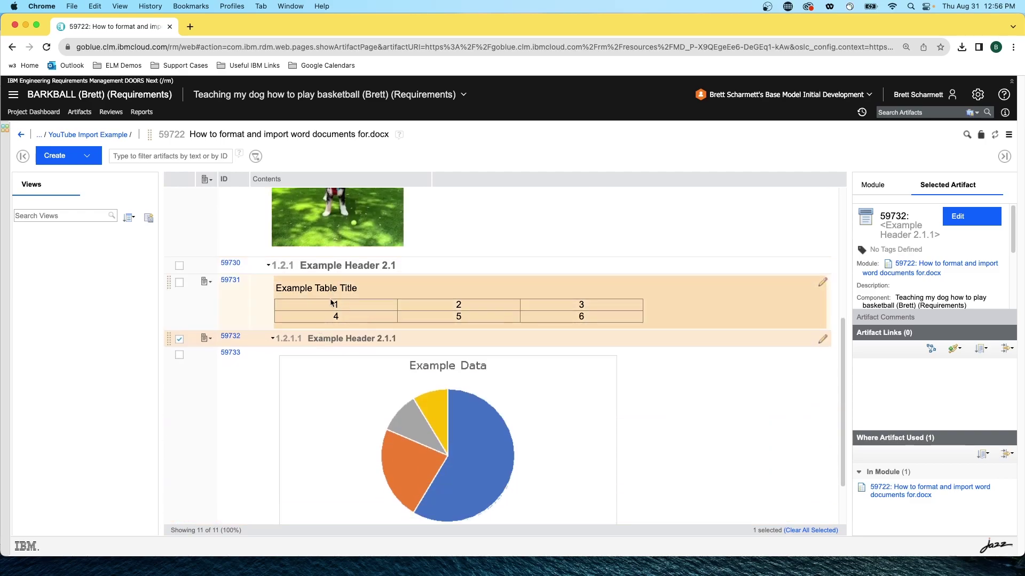
scroll(371, 319, "down", 2)
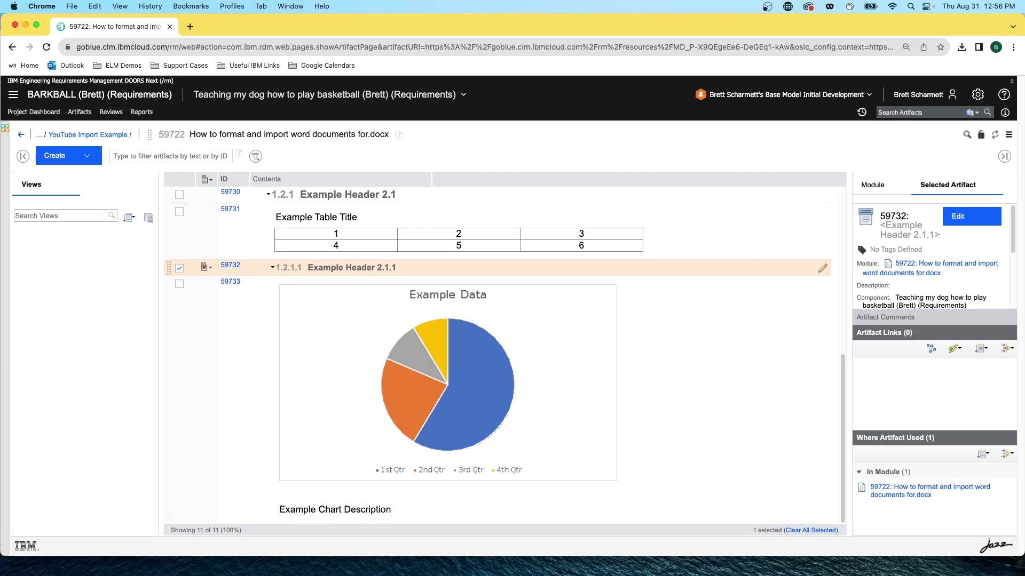
Switch to the Word document and examine the angle-bracket delimiters around the image and its title under Example Header 2.
key("super+Tab")
scroll(160, 347, "up", 2)
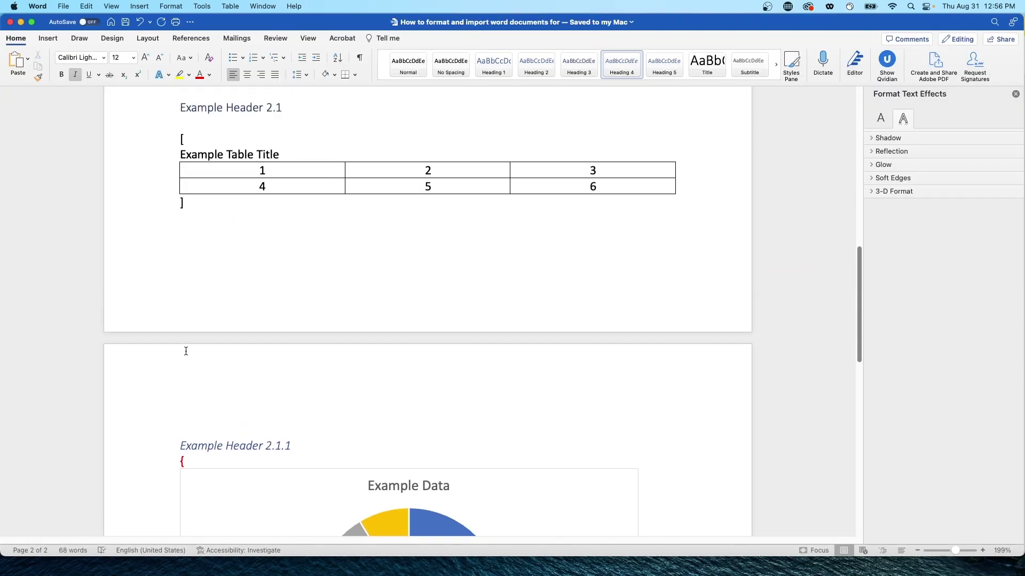
scroll(186, 351, "up", 10)
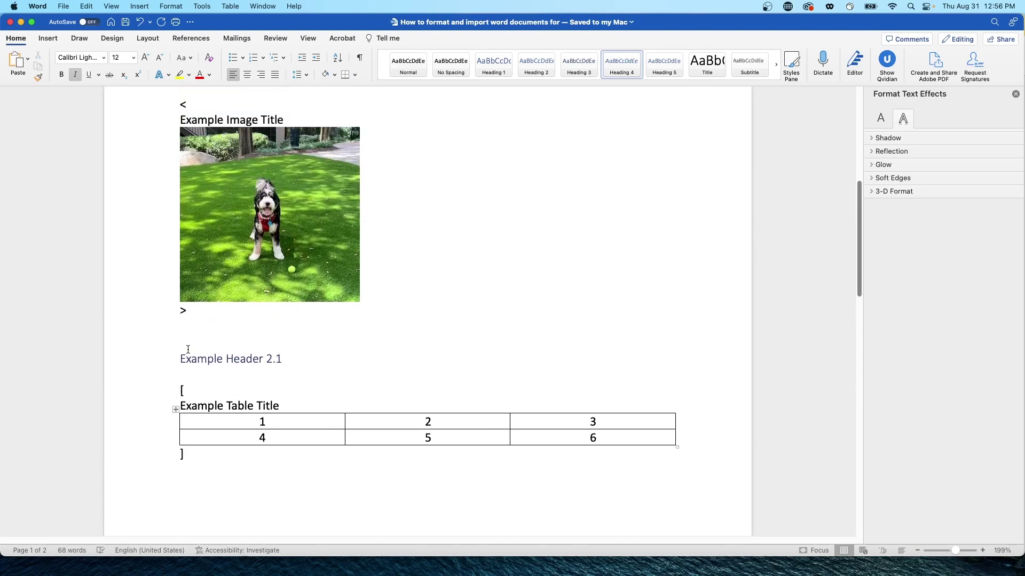
scroll(188, 349, "up", 1)
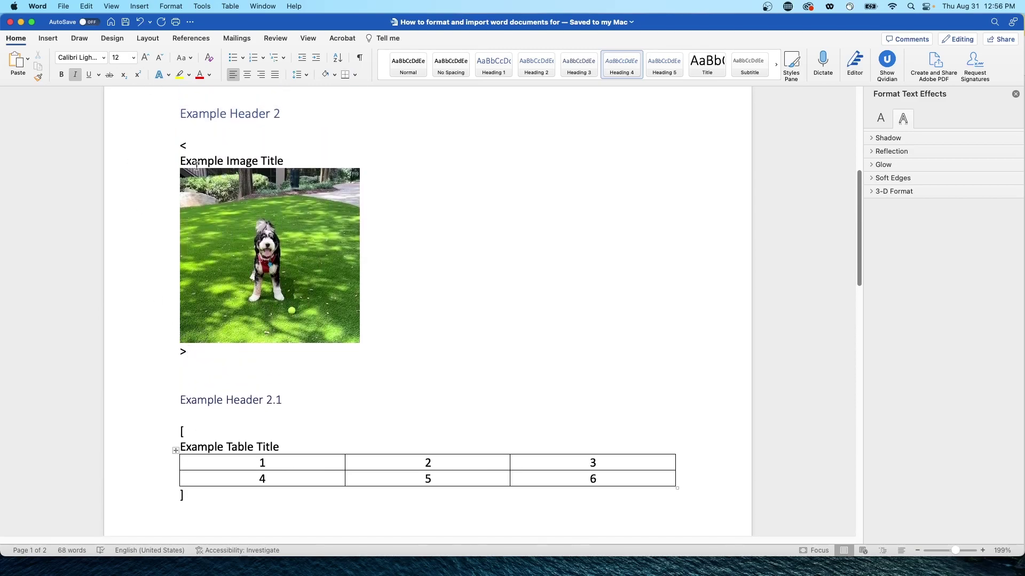
left_click_drag(195, 145, 180, 145)
left_click_drag(190, 354, 154, 354)
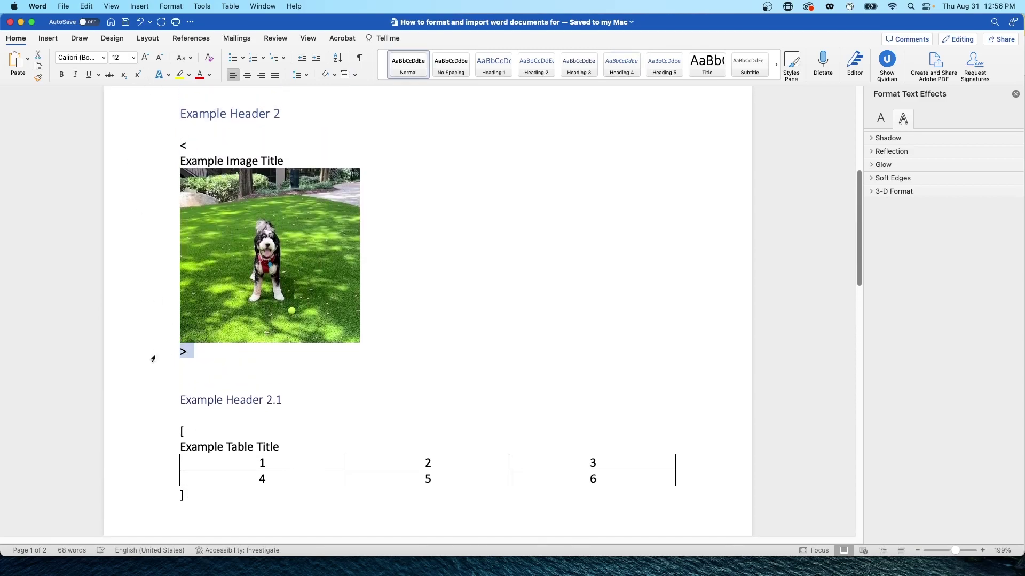
left_click(192, 150)
scroll(193, 288, "down", 1)
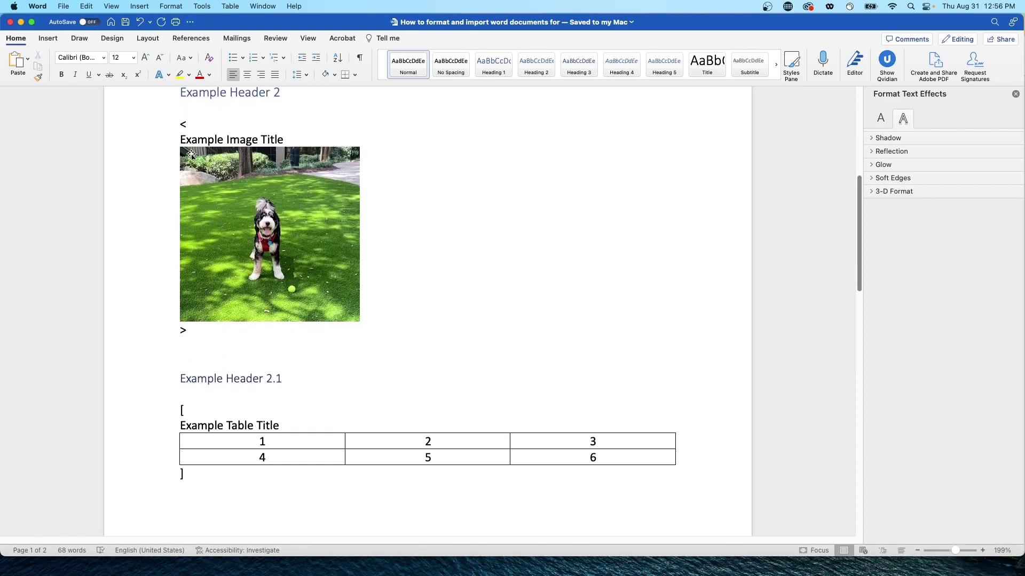
Examine the square brackets around the table and the curly braces around the chart and its description.
scroll(217, 400, "down", 10)
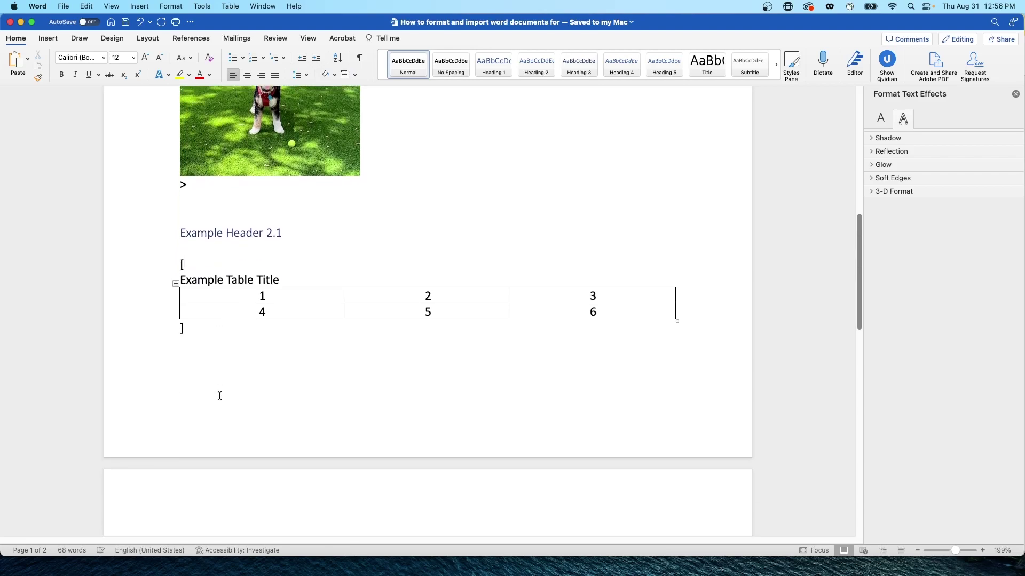
scroll(215, 391, "down", 3)
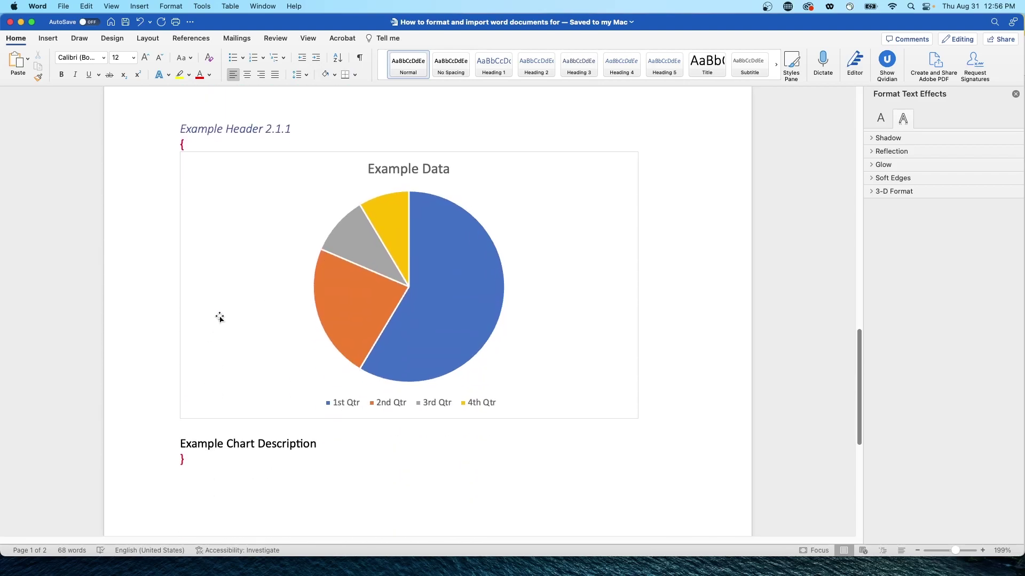
triple_click(190, 147)
left_click(200, 146)
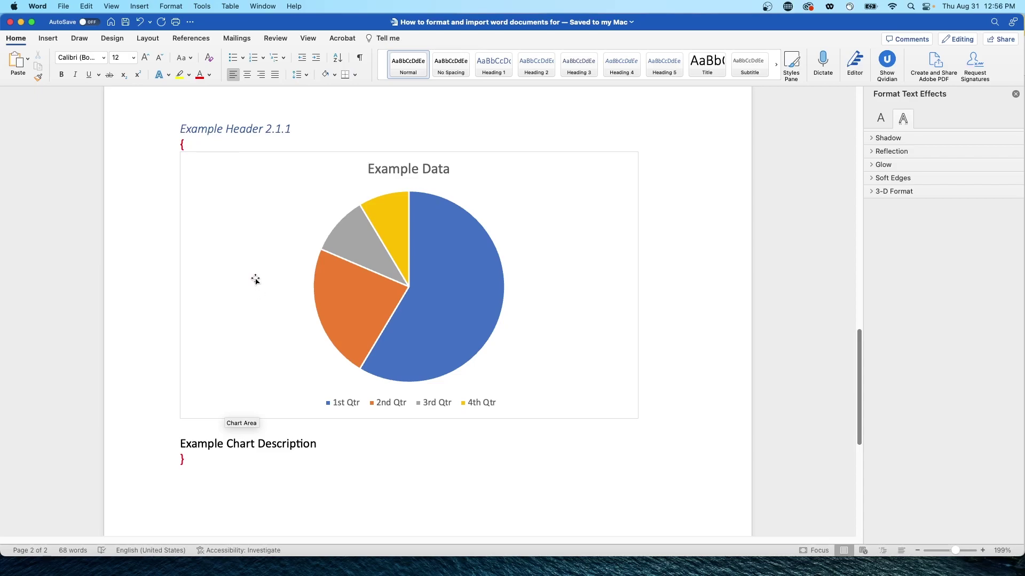
Return to the document's beginning and check the title's heading style and the blank line under Example Header 1.
scroll(254, 263, "up", 15)
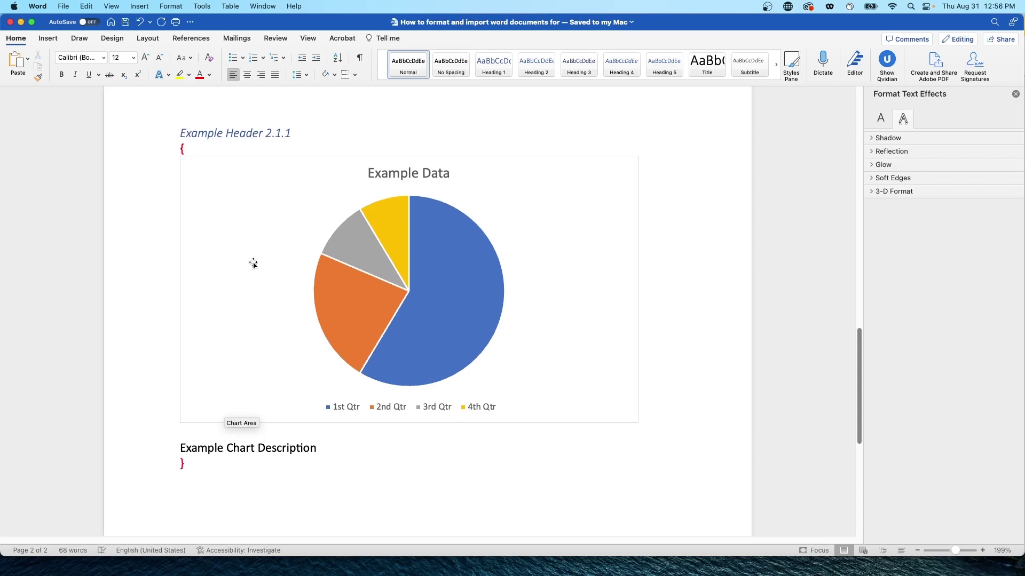
scroll(250, 265, "up", 5)
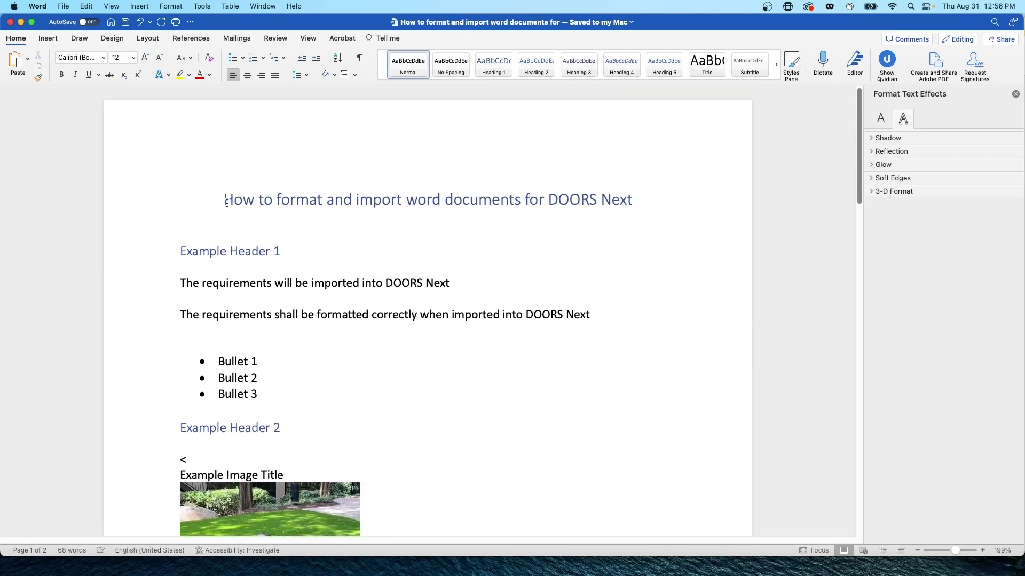
left_click(225, 200)
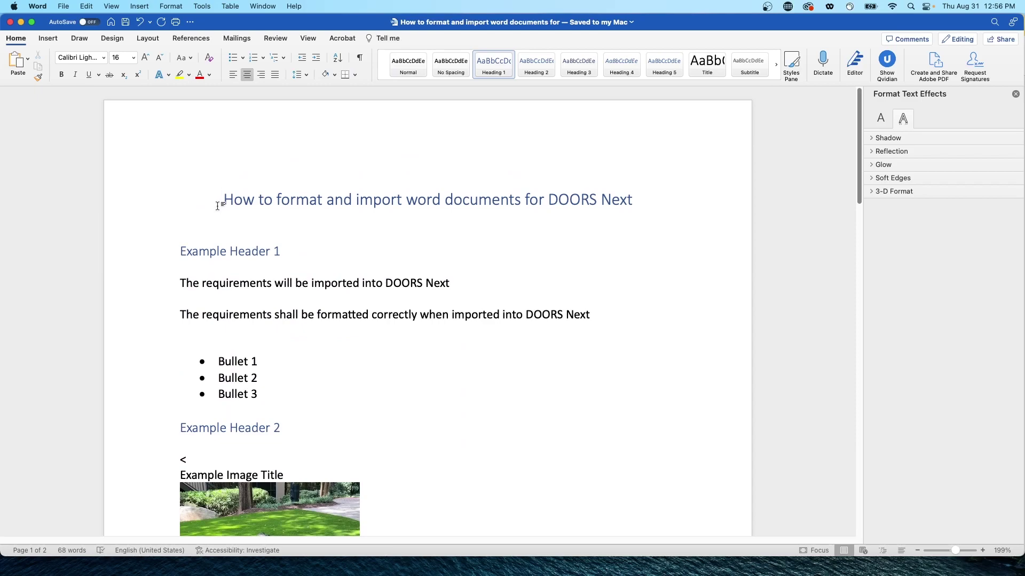
left_click(191, 266)
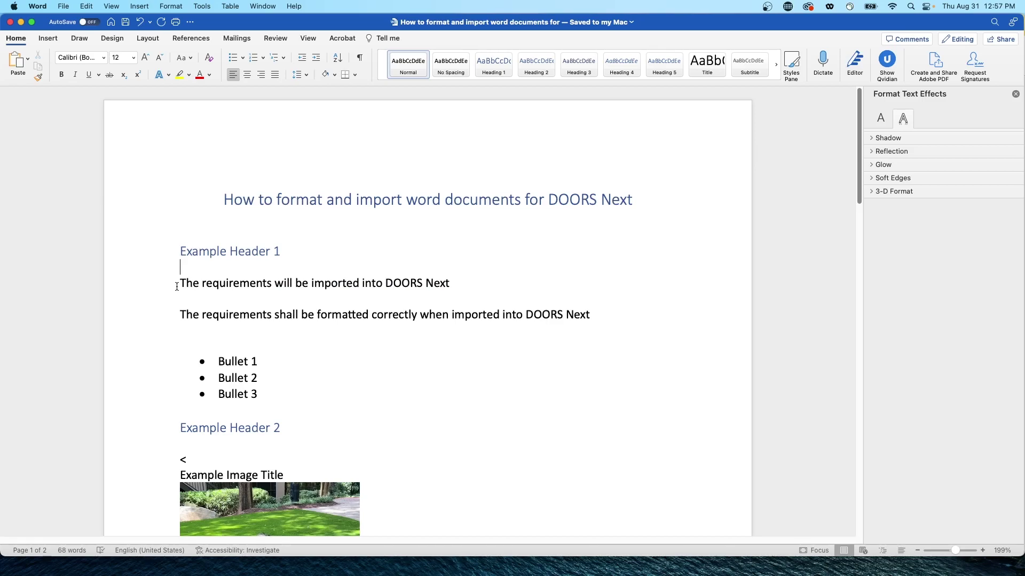
Recheck the rest of the document, from the requirements and bullets through the delimited image and table to the chart.
scroll(177, 287, "down", 4)
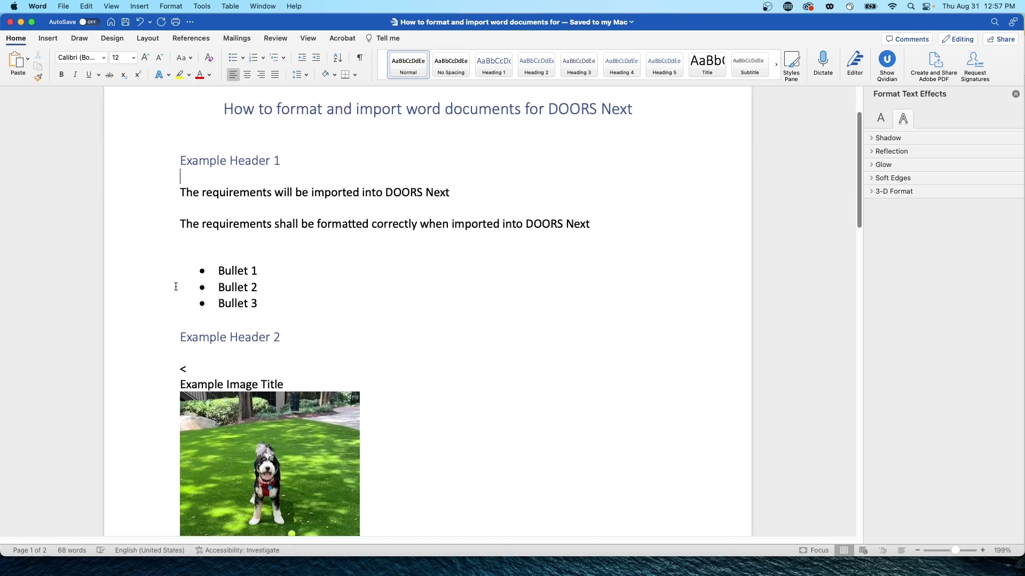
scroll(176, 287, "down", 5)
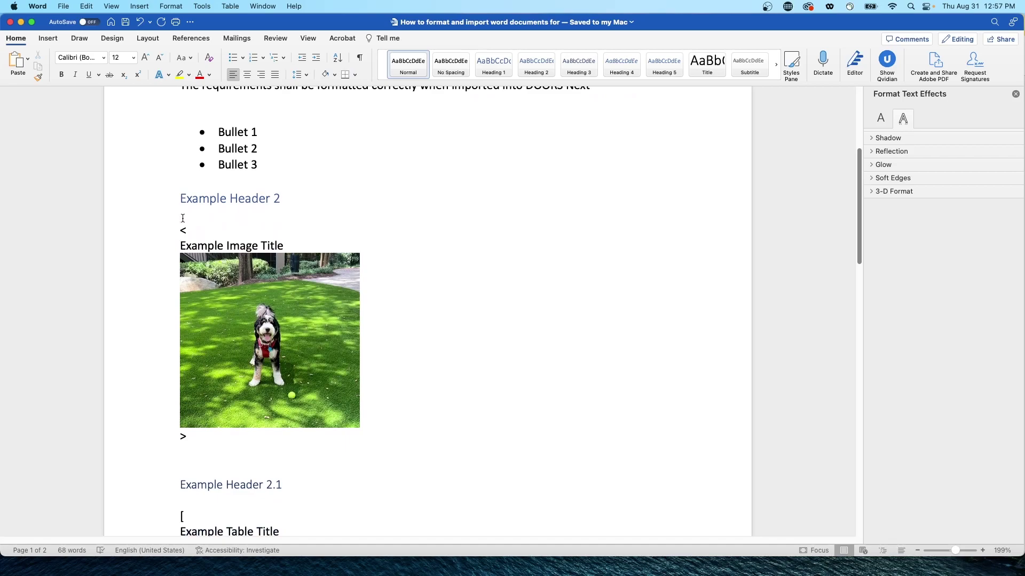
double_click(182, 231)
scroll(184, 213, "down", 1)
left_click(197, 435)
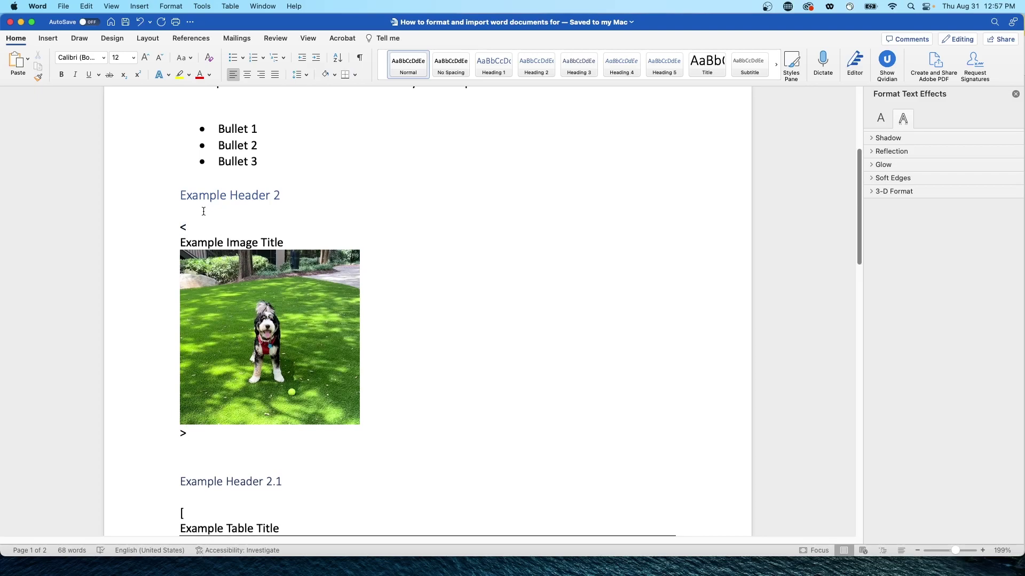
scroll(220, 285, "down", 2)
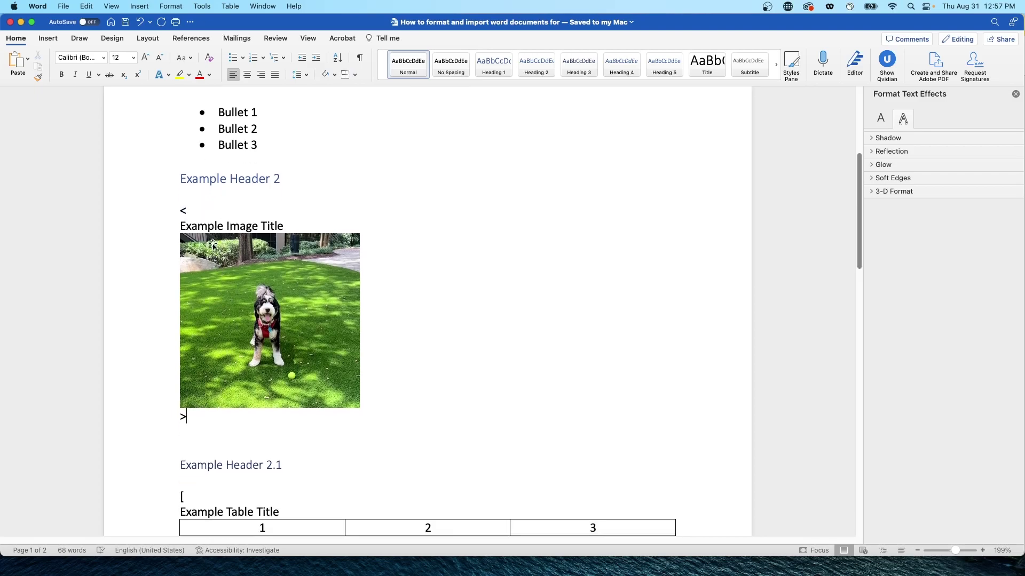
scroll(216, 249, "down", 7)
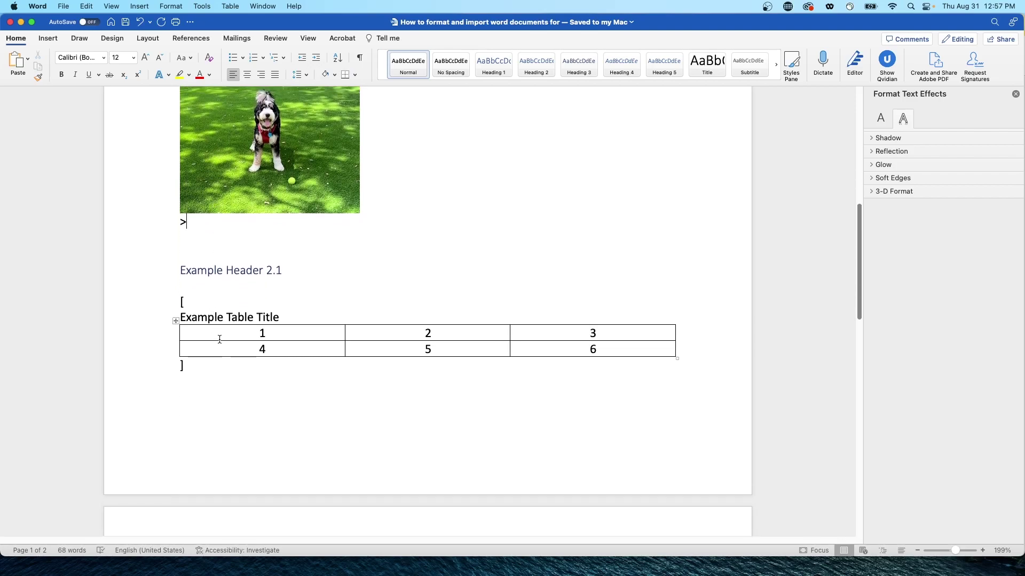
scroll(221, 322, "down", 20)
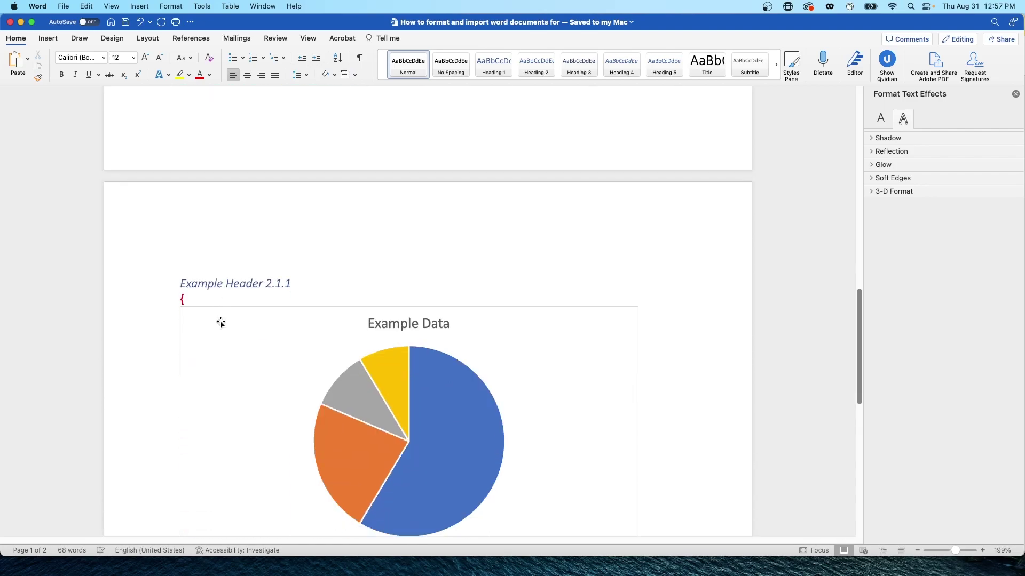
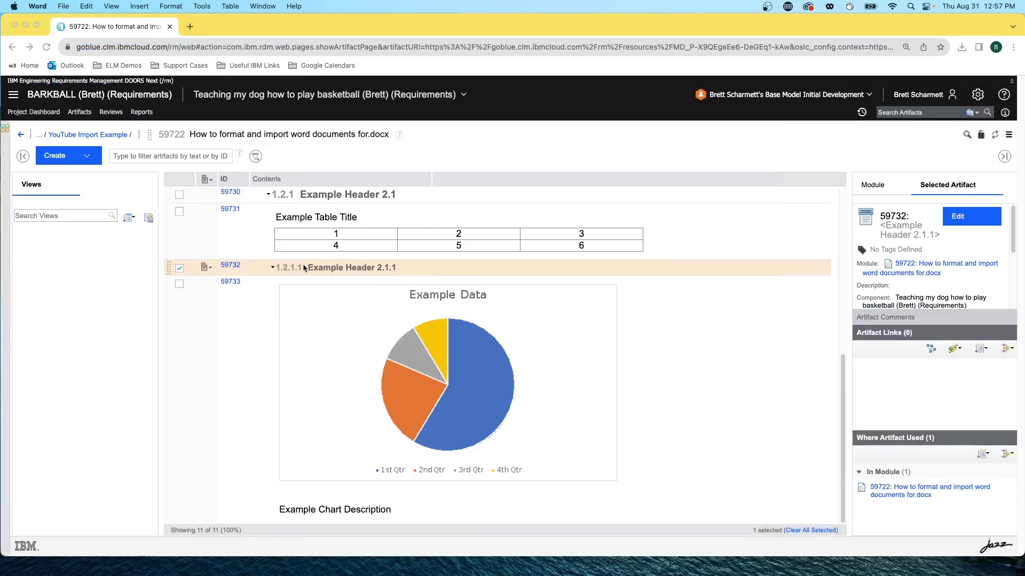
Return to the artifact folders and create a subfolder named "Example Folder" inside YouTube Import Example.
left_click(21, 135)
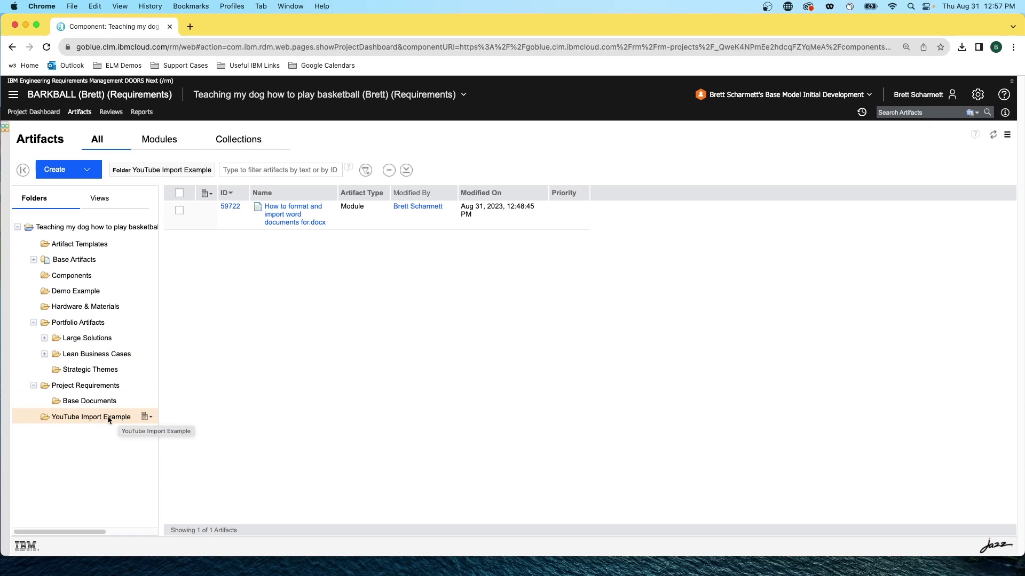
left_click(146, 419)
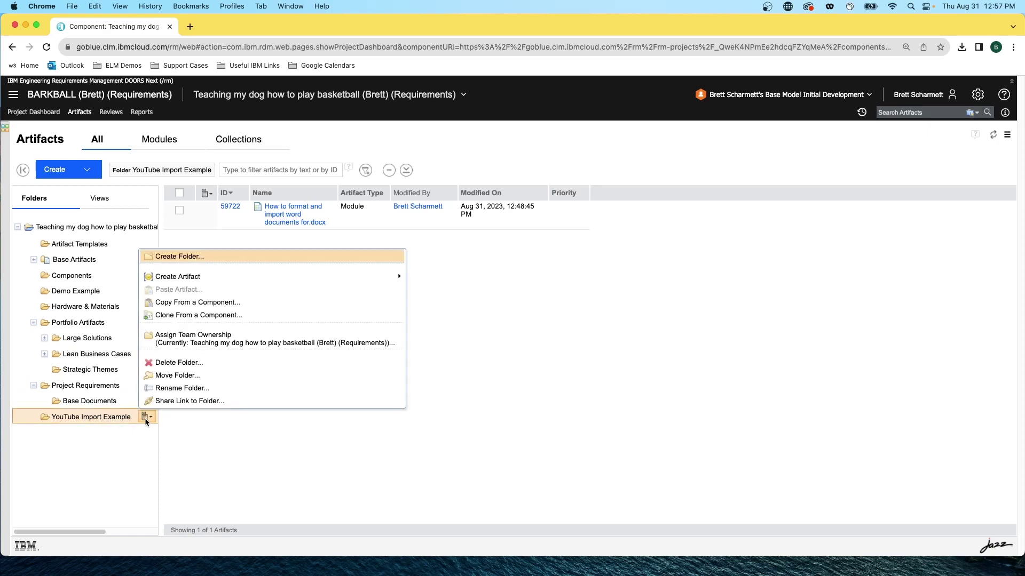
left_click(198, 258)
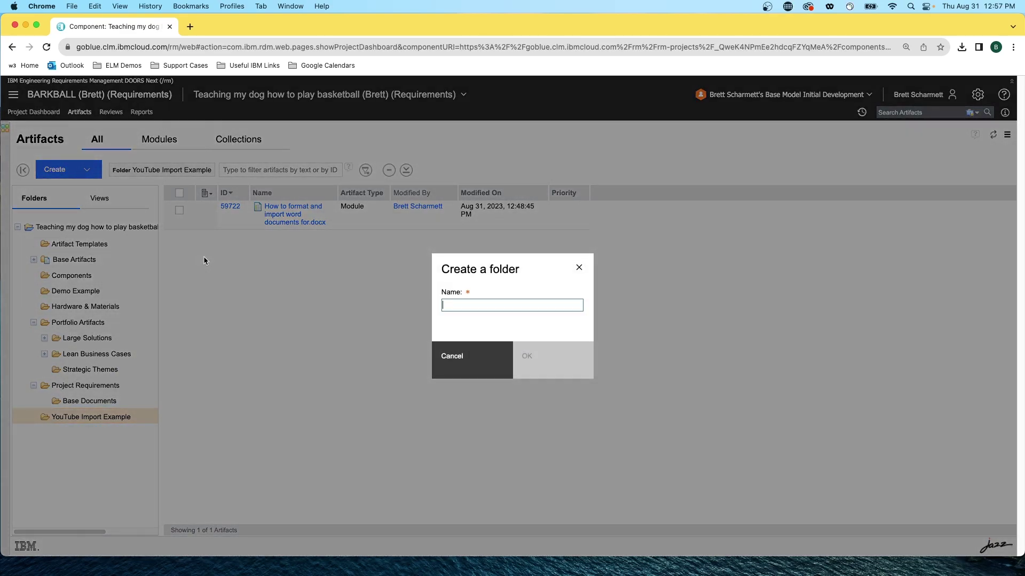
type("Example")
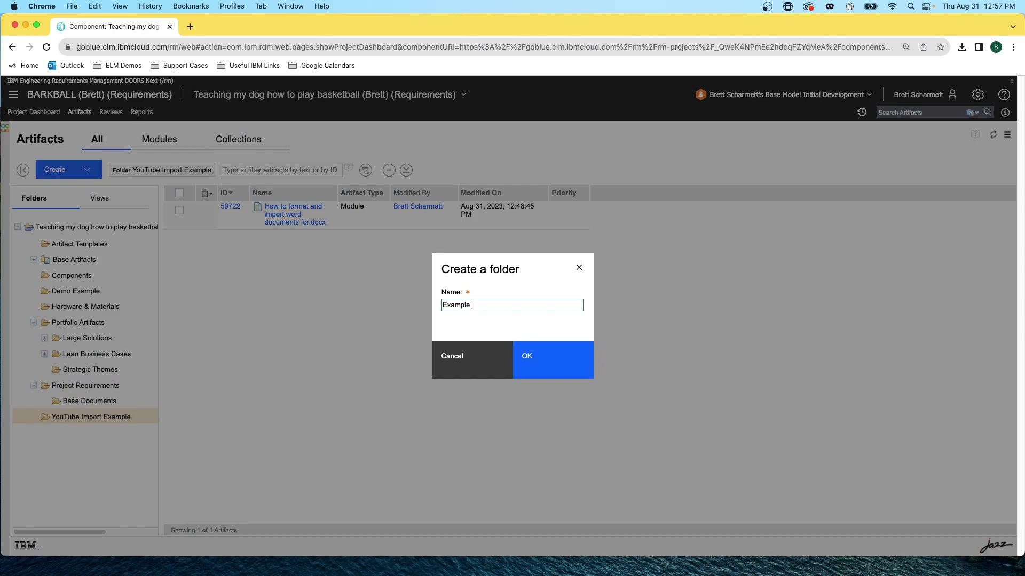
type(" Folder")
left_click(560, 357)
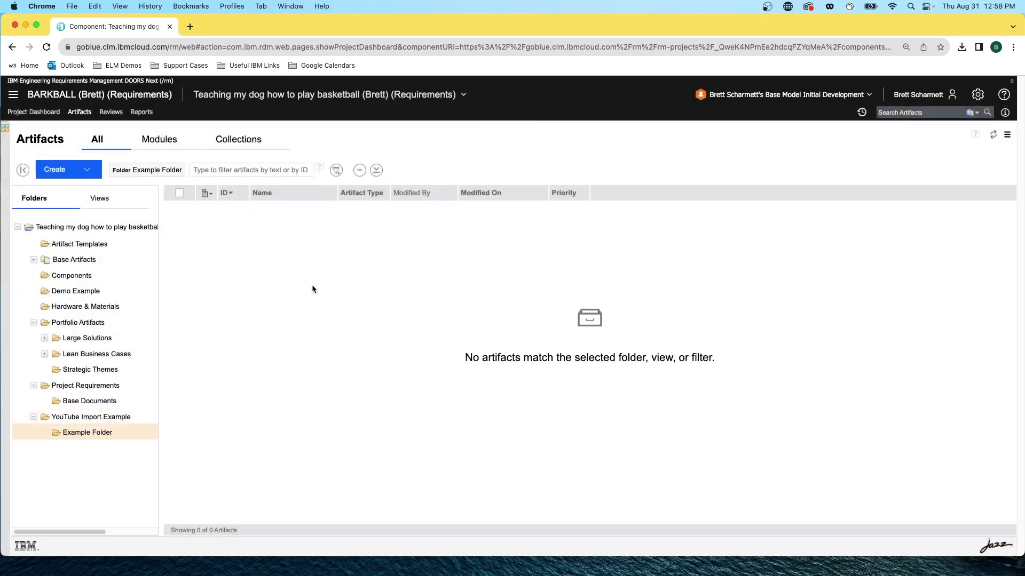
Start an import into Example Folder that takes requirements from within a text document.
left_click(88, 173)
left_click(91, 318)
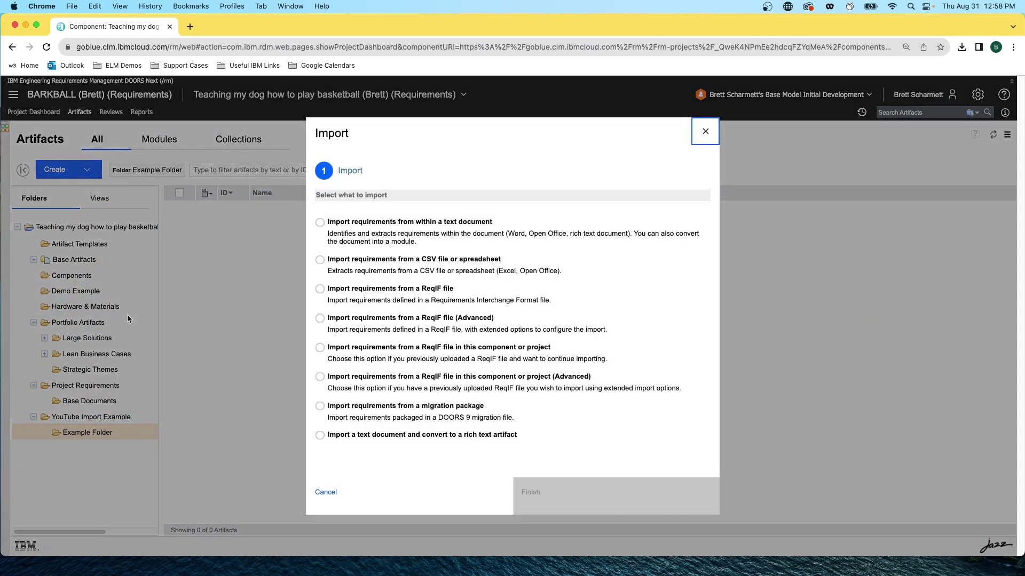
left_click(321, 222)
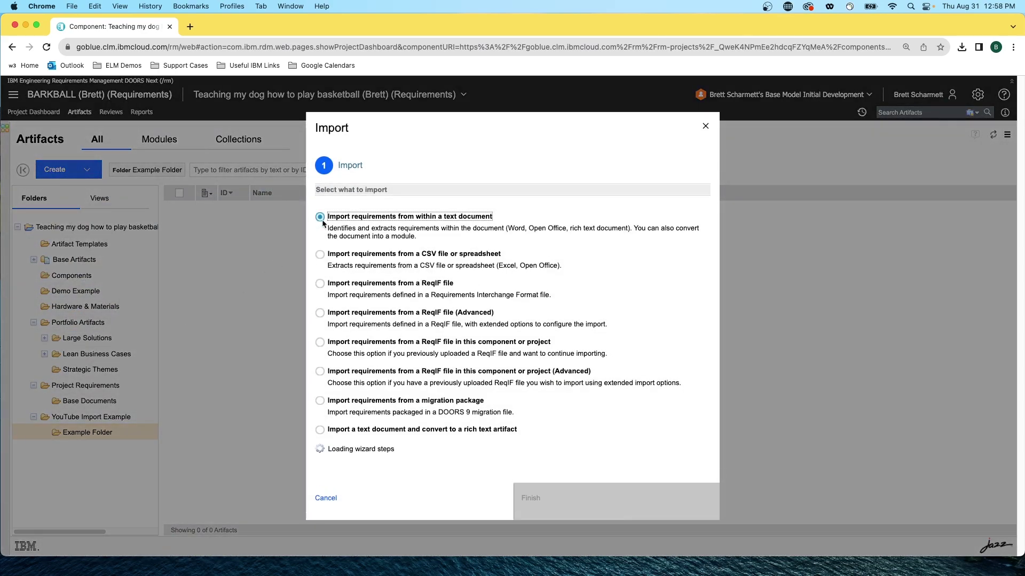
left_click(545, 510)
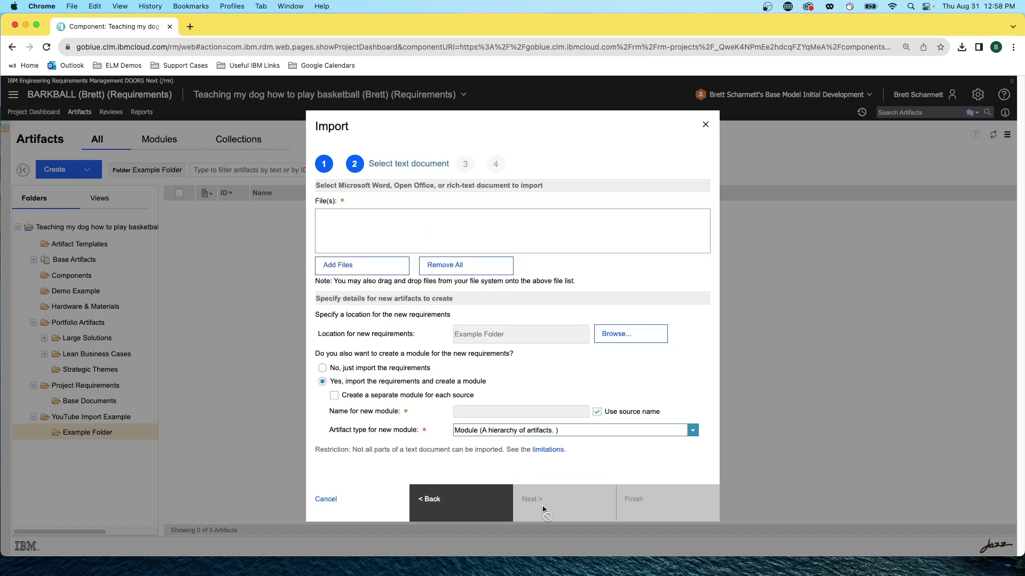
Add the Word file "How to format and import word documents for" from the YouTube Tutorials folder to the import.
left_click(367, 263)
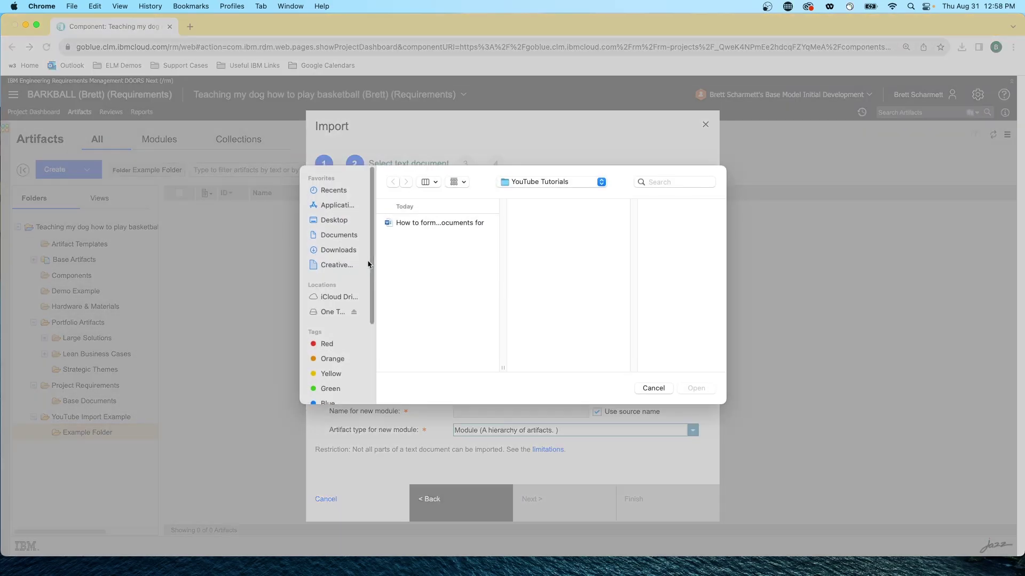
left_click(410, 224)
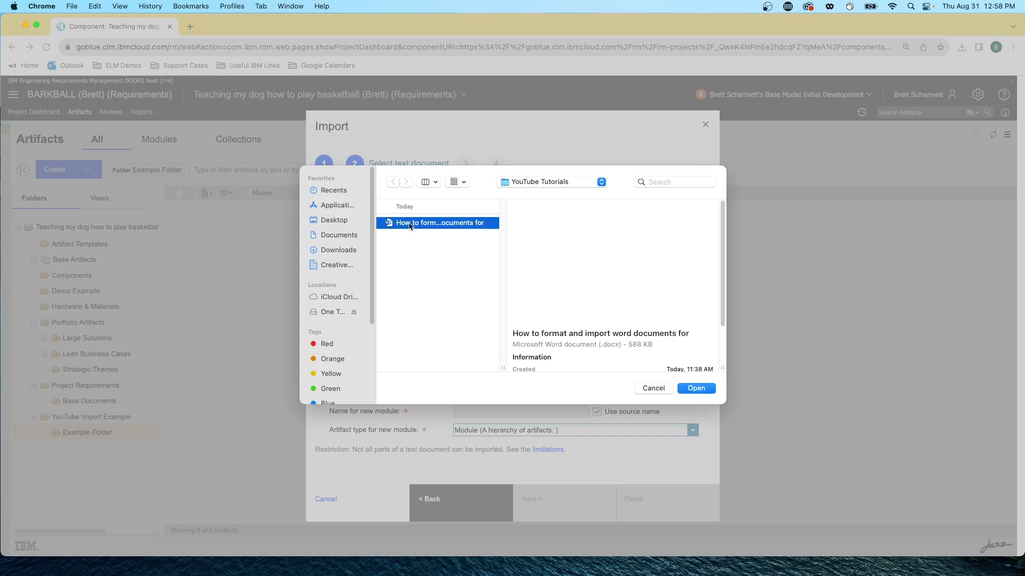
left_click(697, 390)
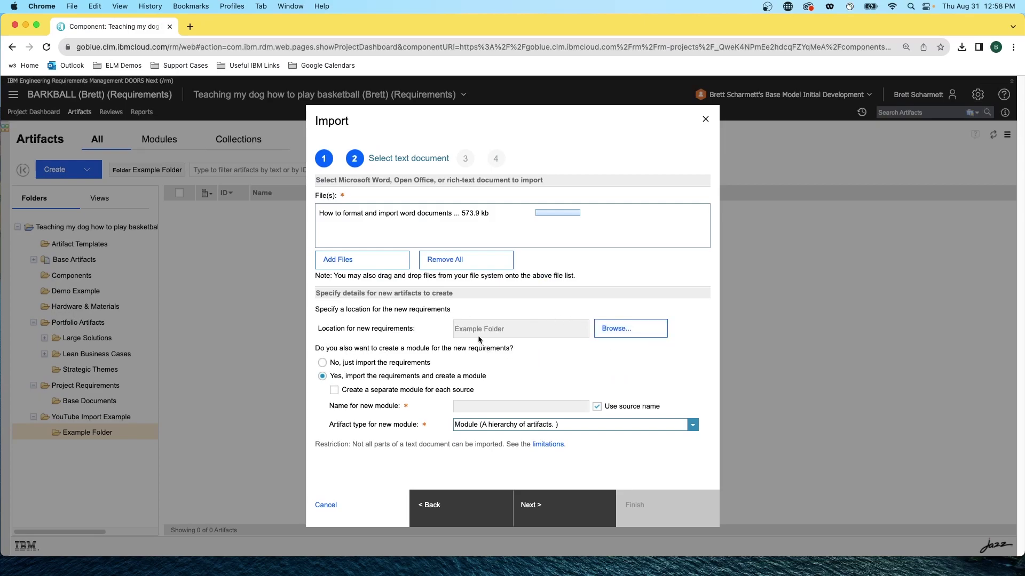
left_click(603, 328)
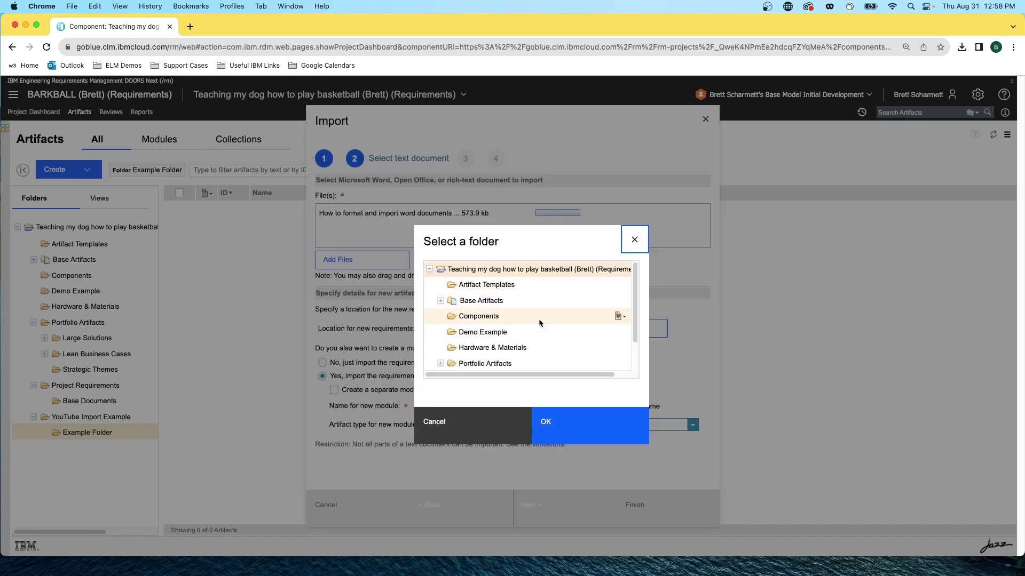
left_click(624, 319)
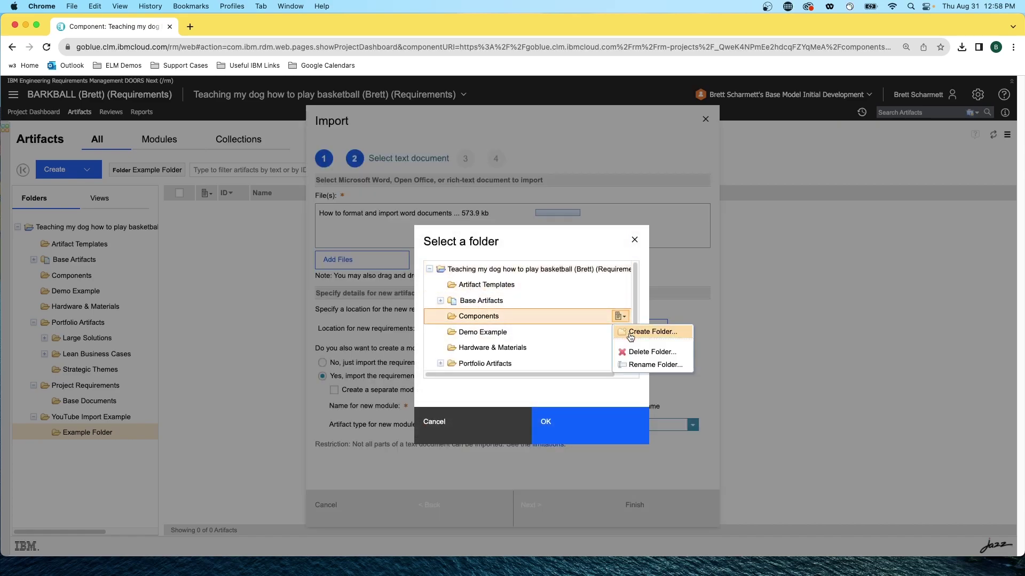
left_click(456, 426)
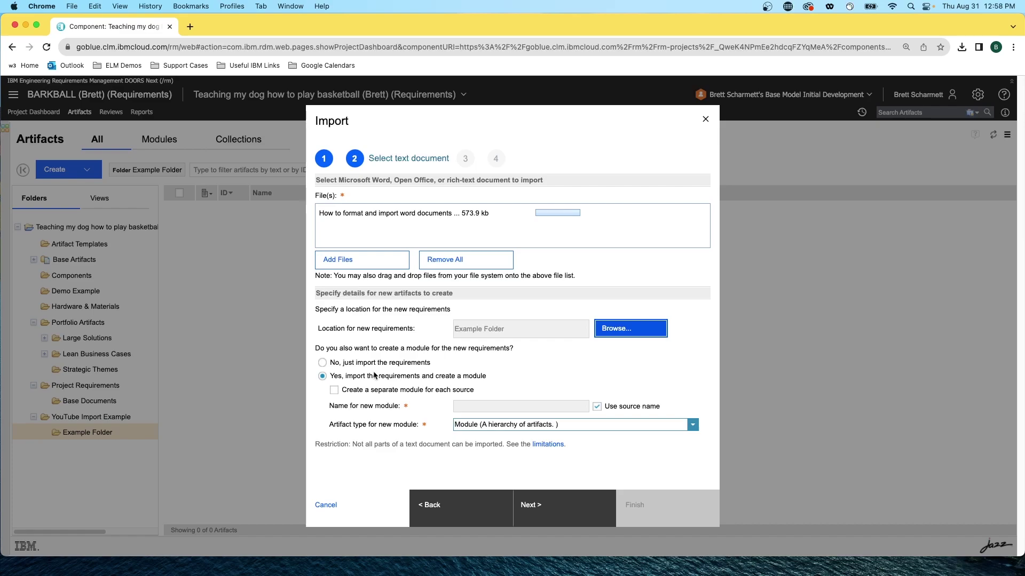
Name the new module "Example Module Import" instead of using the source name, and proceed to the requirement identification settings.
left_click(597, 407)
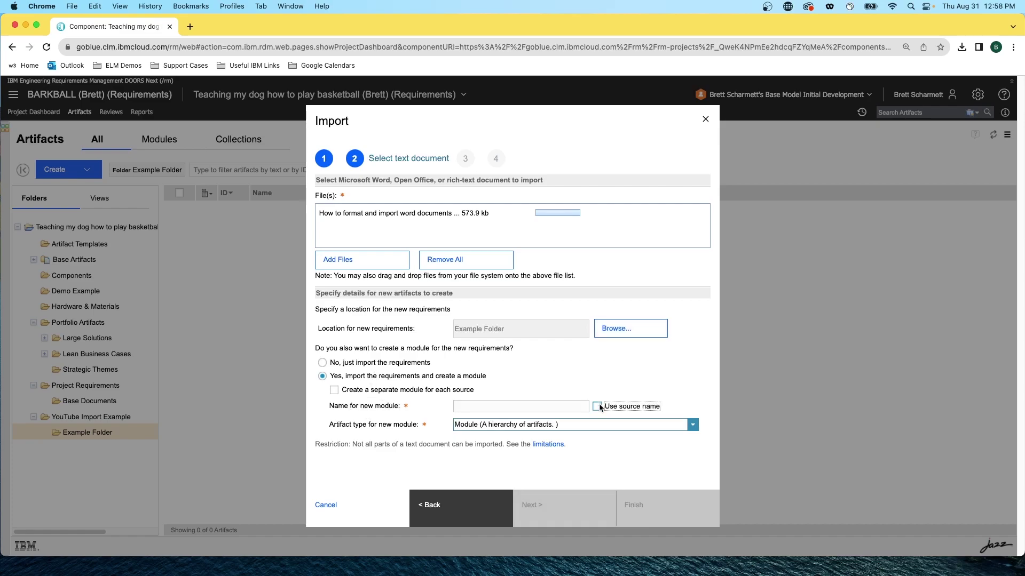
left_click(539, 406)
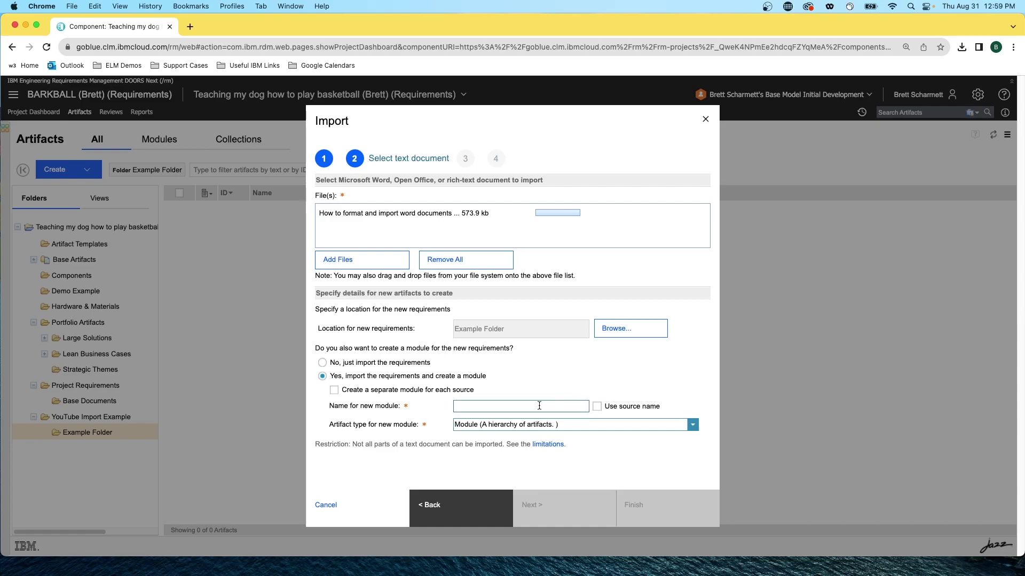
type("Example Module Import")
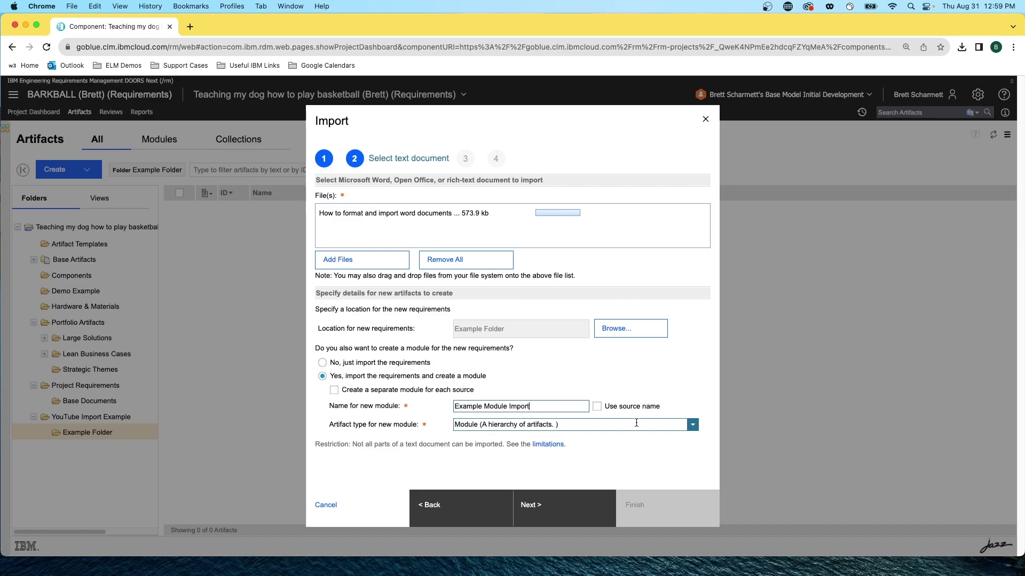
left_click(553, 505)
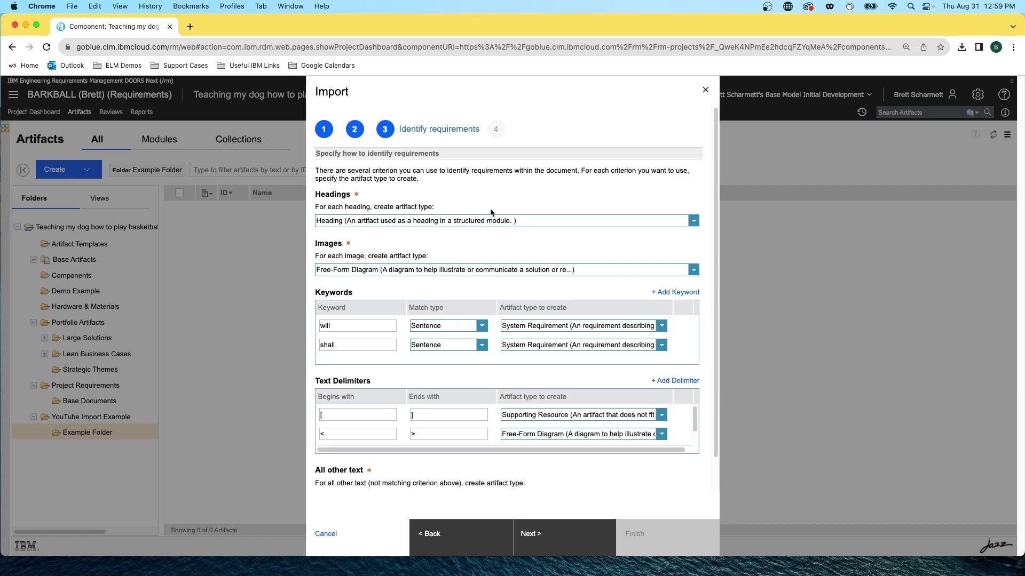
Review the artifact type choices for headings and the match types and artifact types for the "will" and "shall" keywords.
left_click(694, 221)
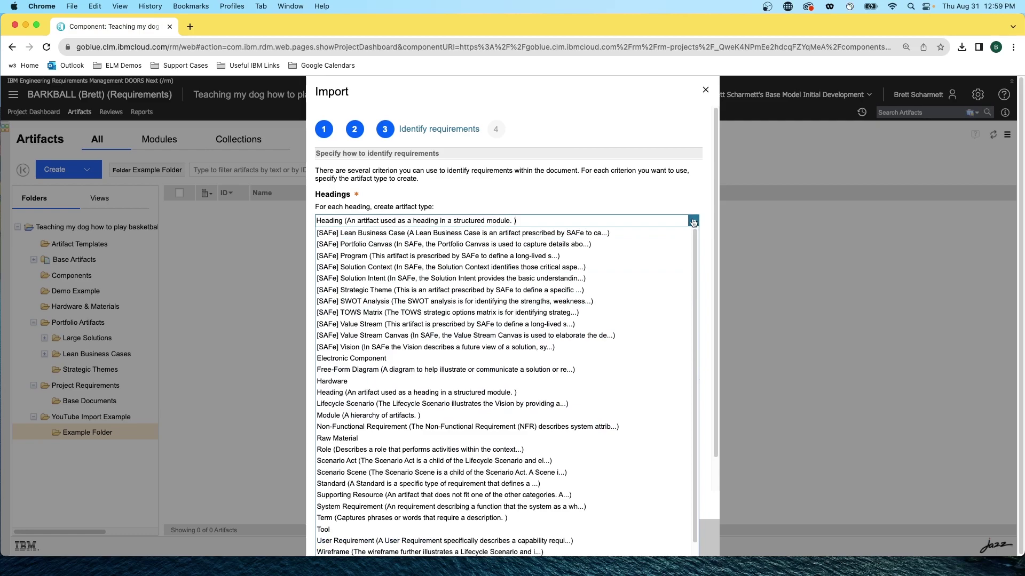
left_click(693, 223)
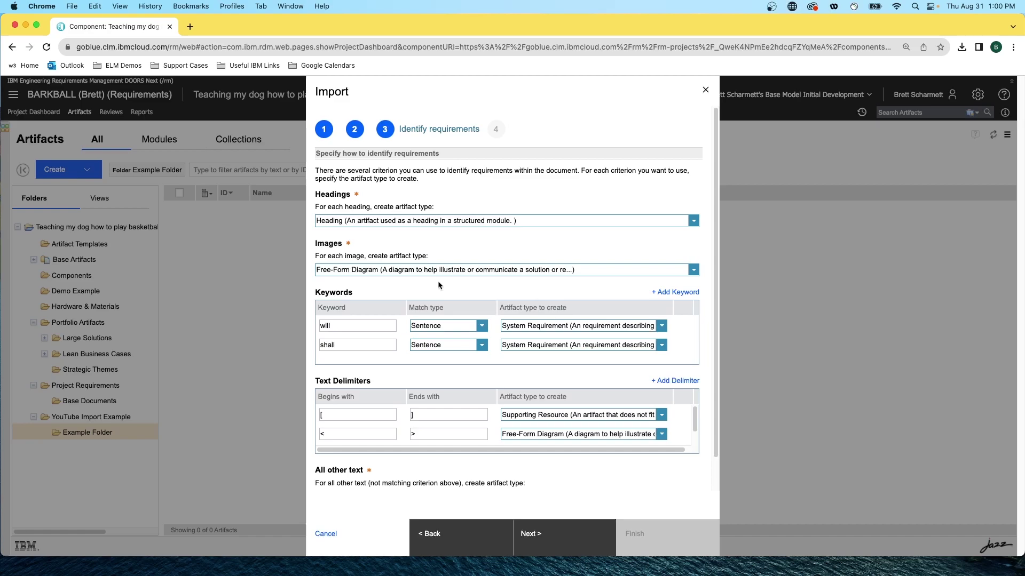
left_click(373, 322)
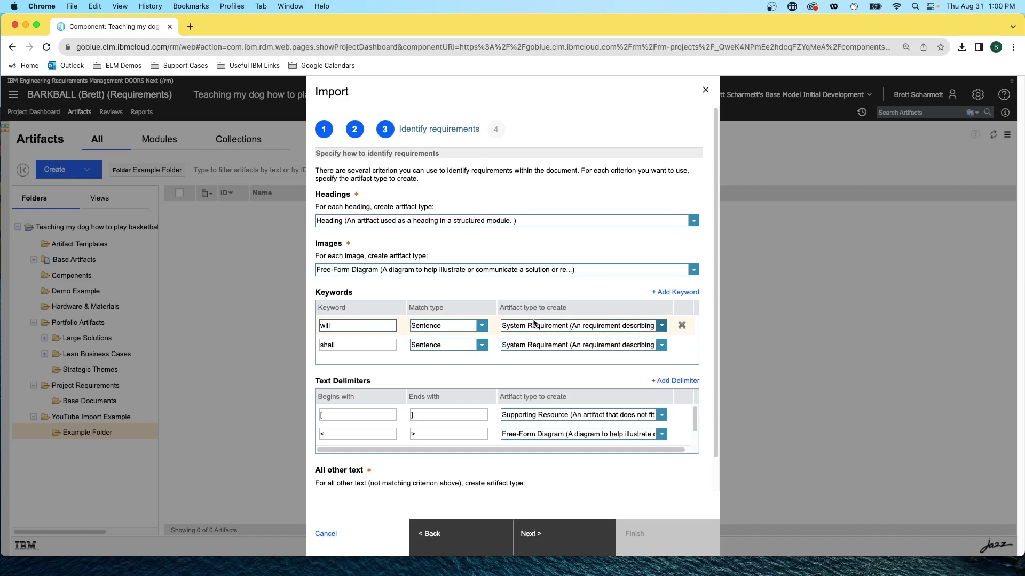
left_click(370, 346)
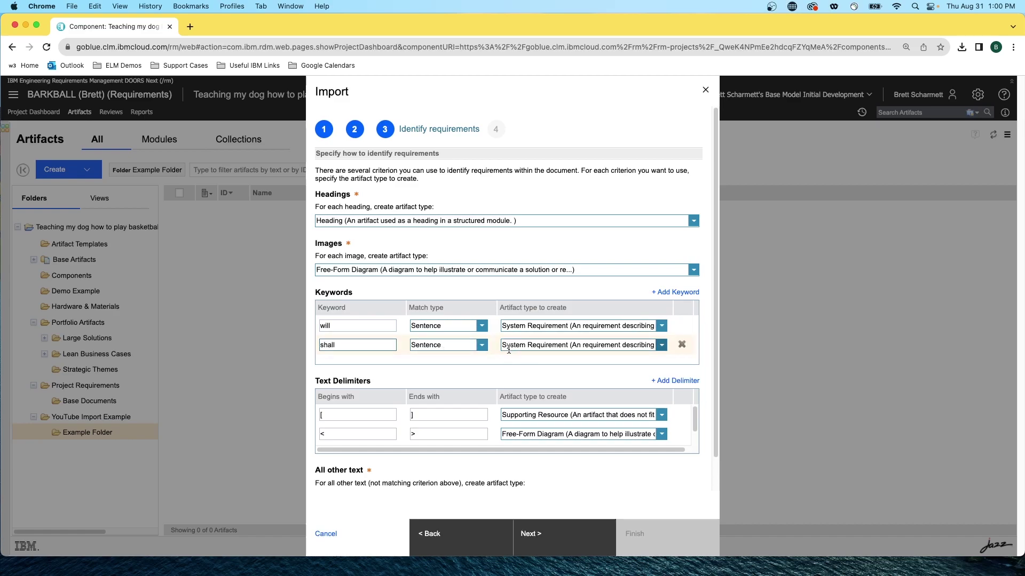
left_click(482, 347)
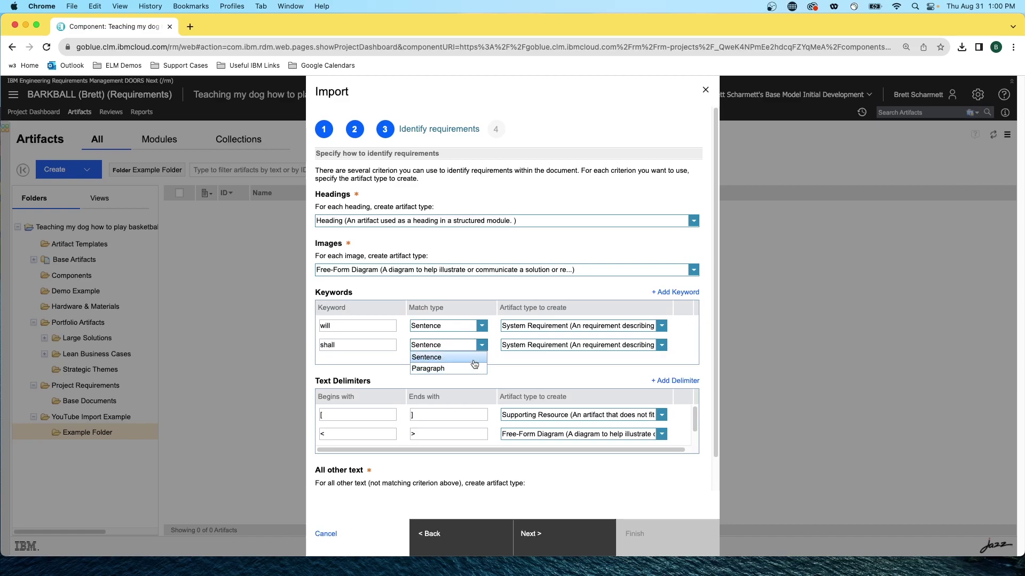
left_click(662, 345)
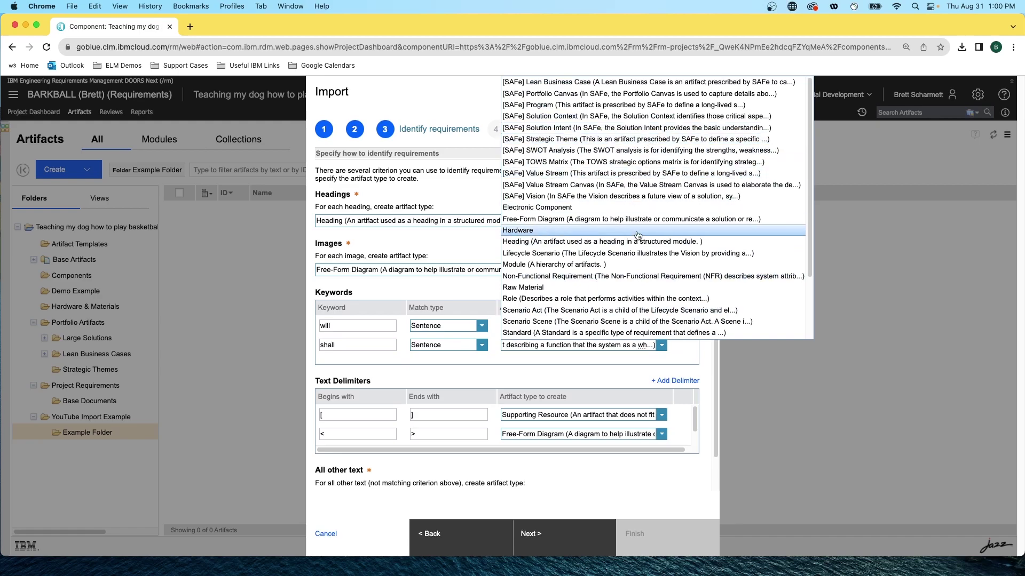
left_click(489, 364)
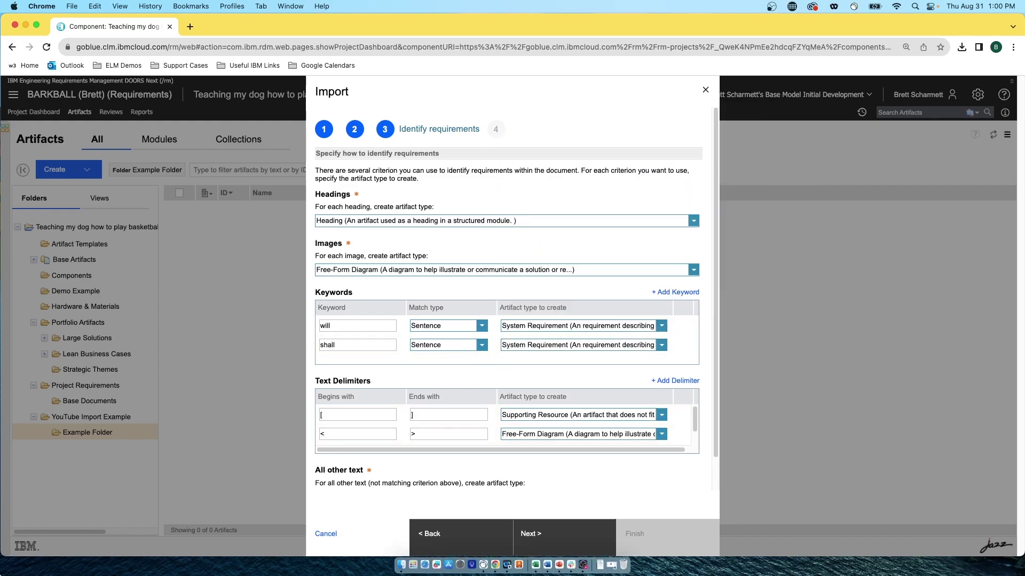
Switch to the Word document and check the words "will" and "shall" in the requirements under Example Header 1.
left_click(547, 565)
scroll(460, 385, "up", 15)
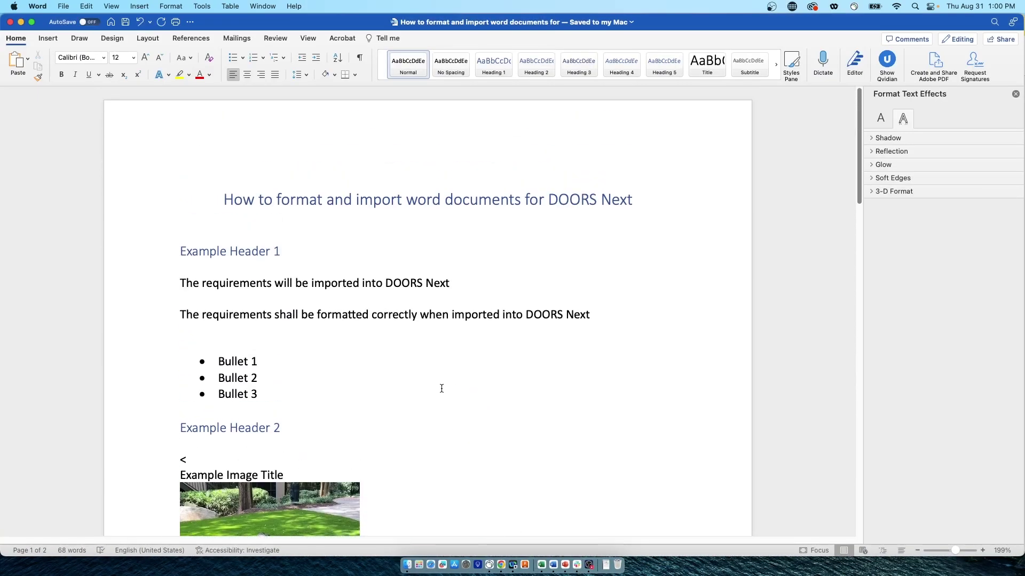
double_click(279, 283)
double_click(287, 314)
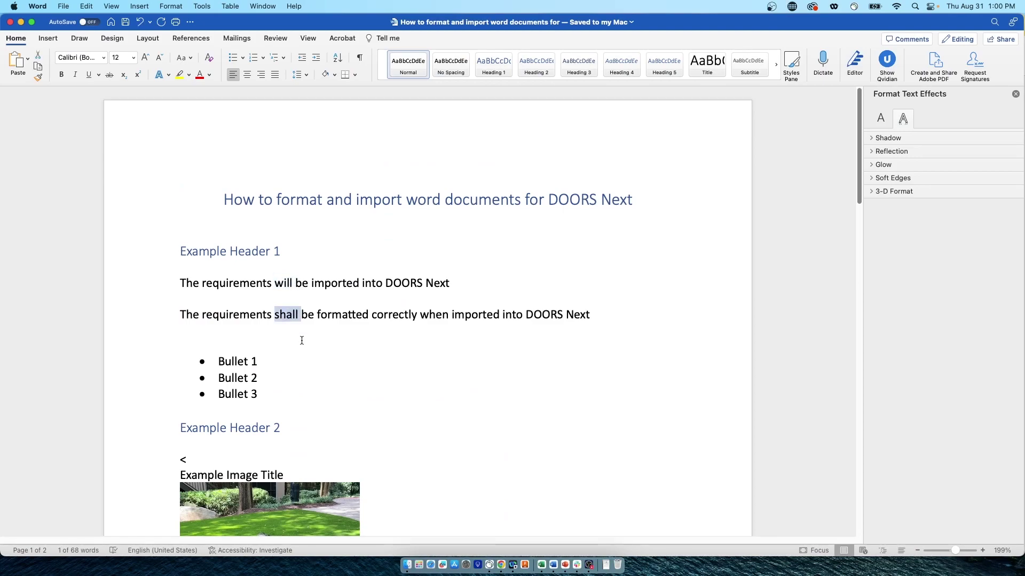
Return to the import in Chrome and review the text delimiter pairs, their artifact types, and the type for all other text.
key("super+m")
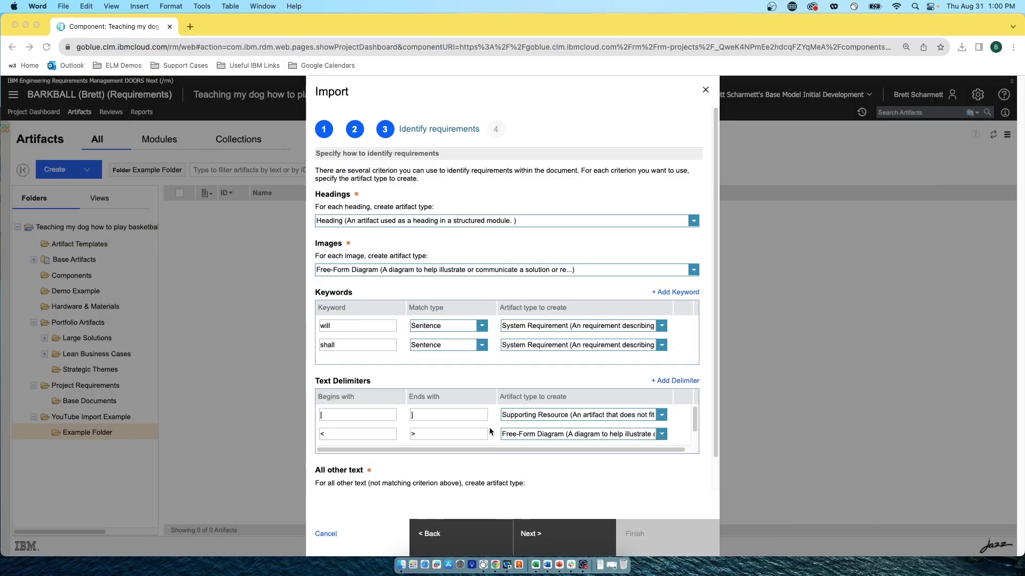
scroll(473, 395, "down", 2)
scroll(473, 395, "down", 1)
scroll(529, 401, "down", 1)
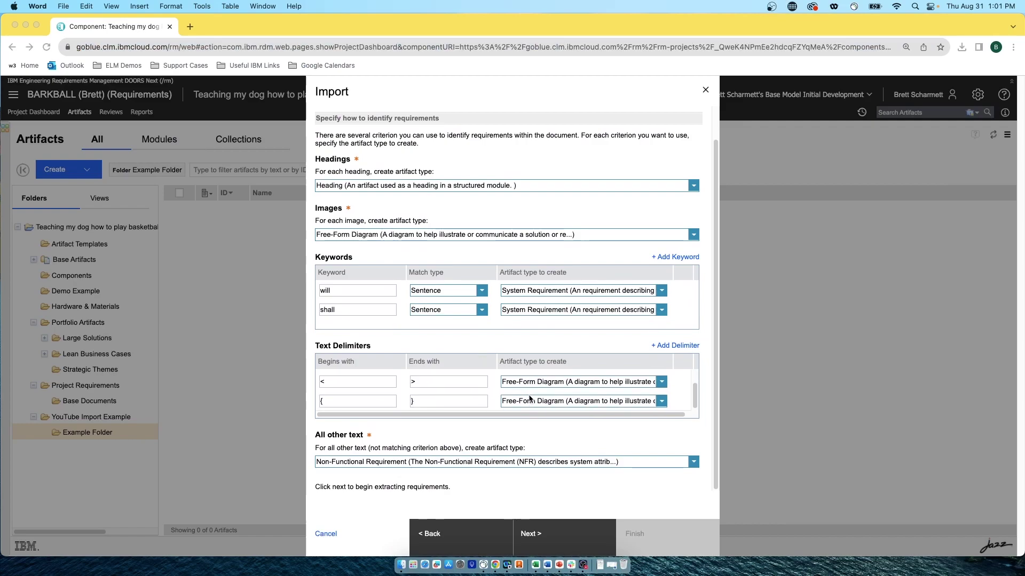
scroll(529, 398, "up", 1)
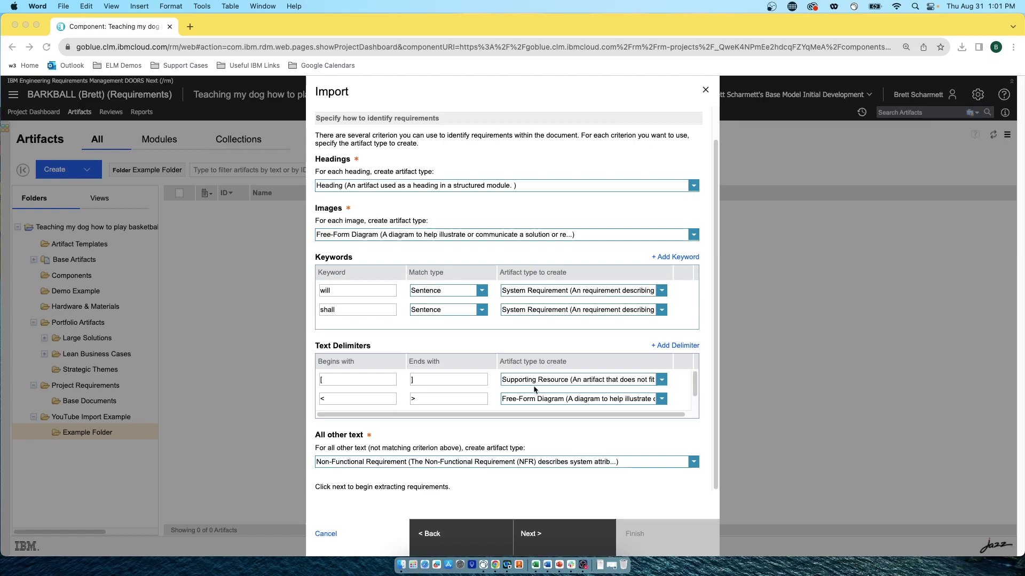
scroll(535, 399, "down", 1)
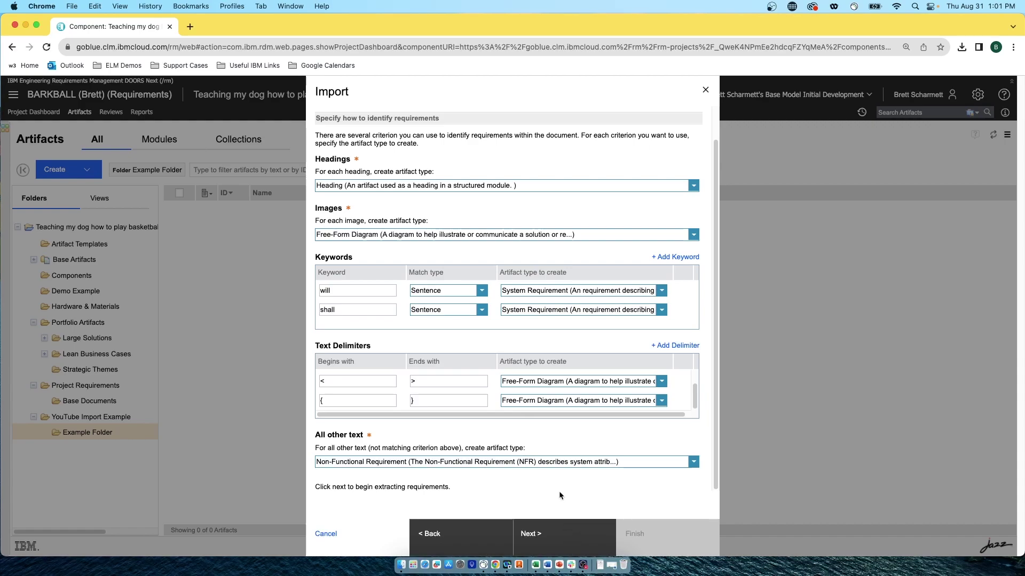
Extract and import the requirements with these settings, and open the Example Module Import module.
left_click(561, 538)
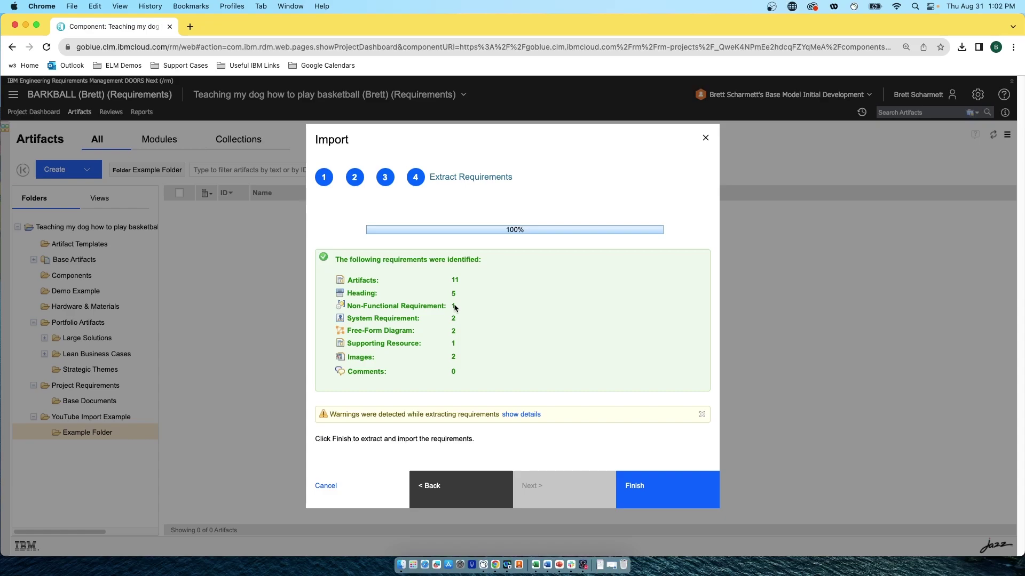
left_click(636, 476)
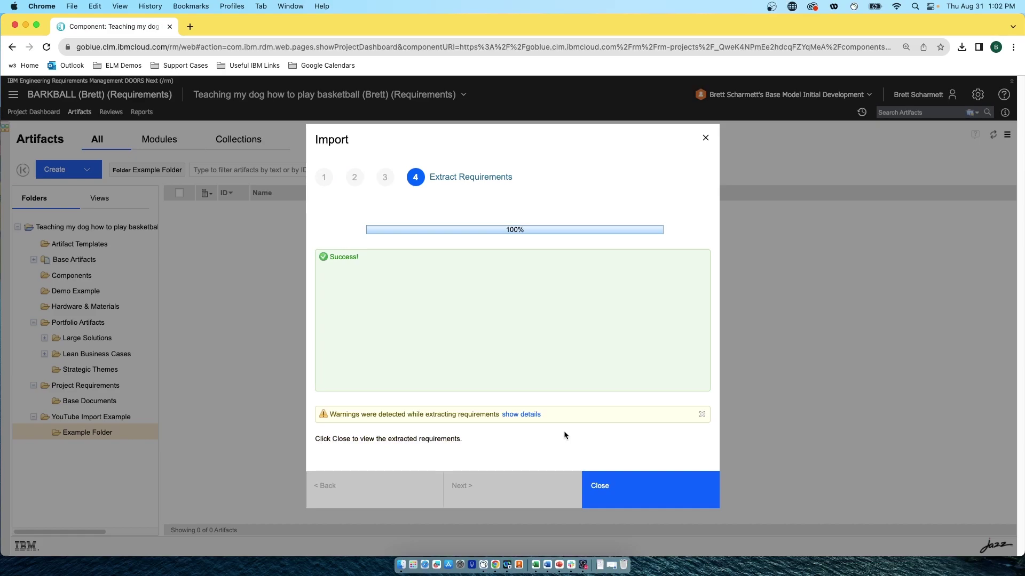
left_click(627, 485)
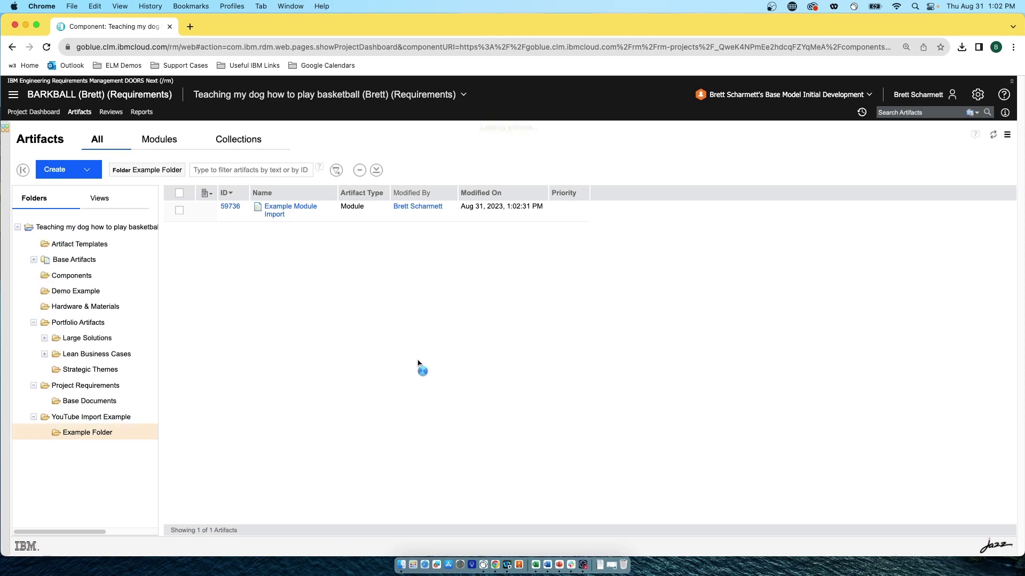
left_click(281, 214)
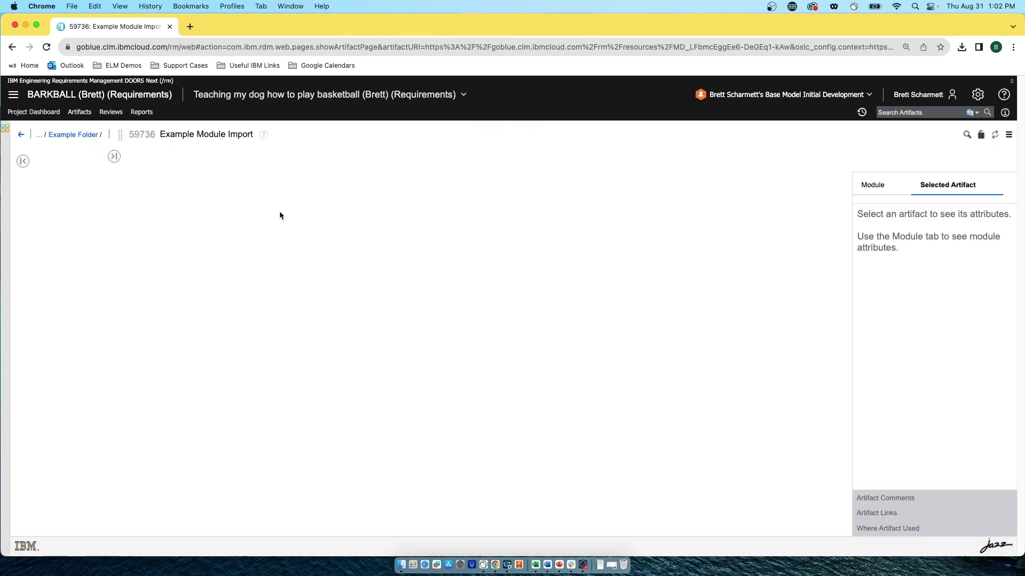
Add the Artifact Type column to the module, widen the Contents column, and check the artifact types of the imported content.
scroll(486, 331, "down", 6)
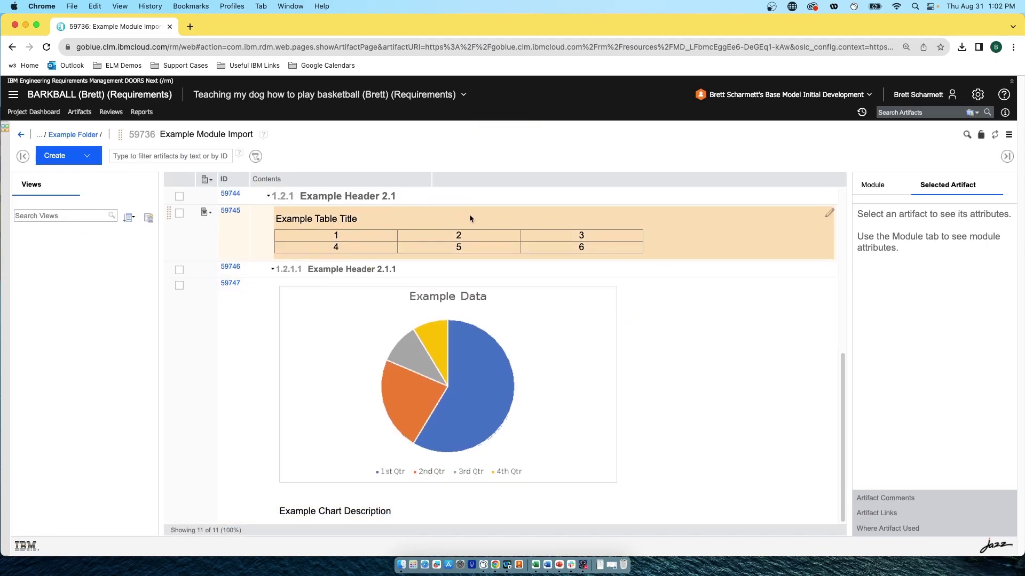
scroll(469, 215, "up", 6)
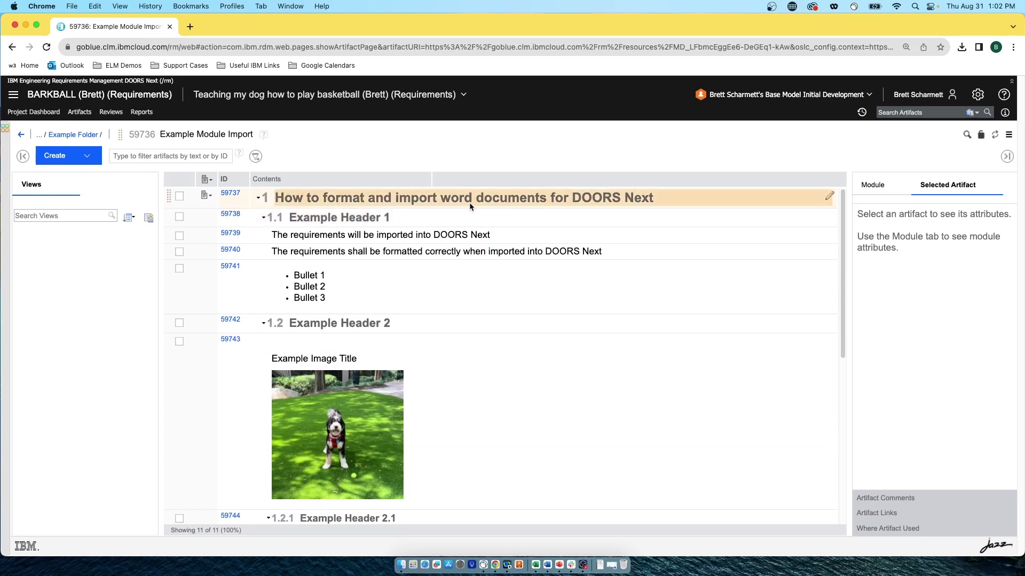
left_click(207, 180)
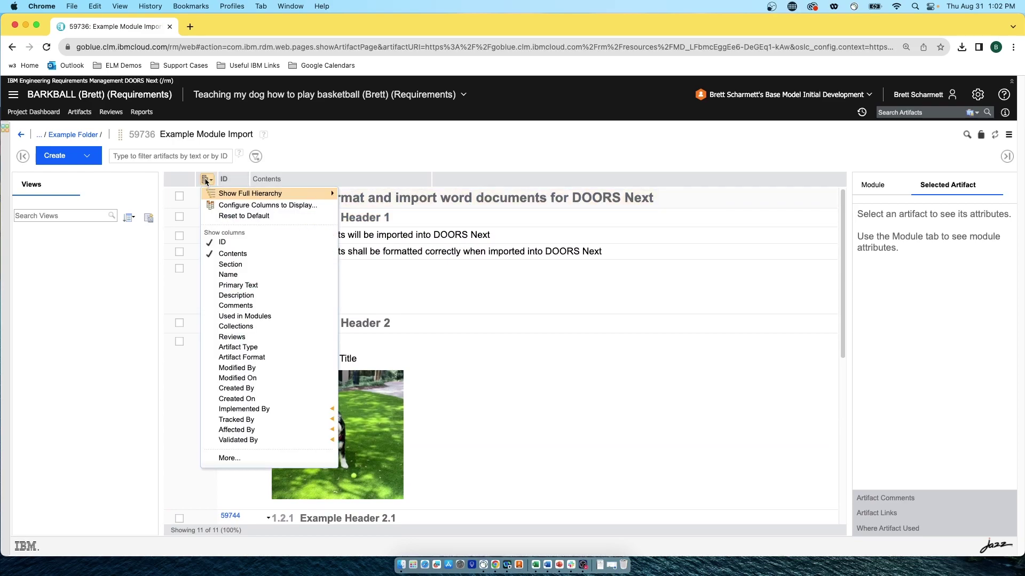
left_click(239, 347)
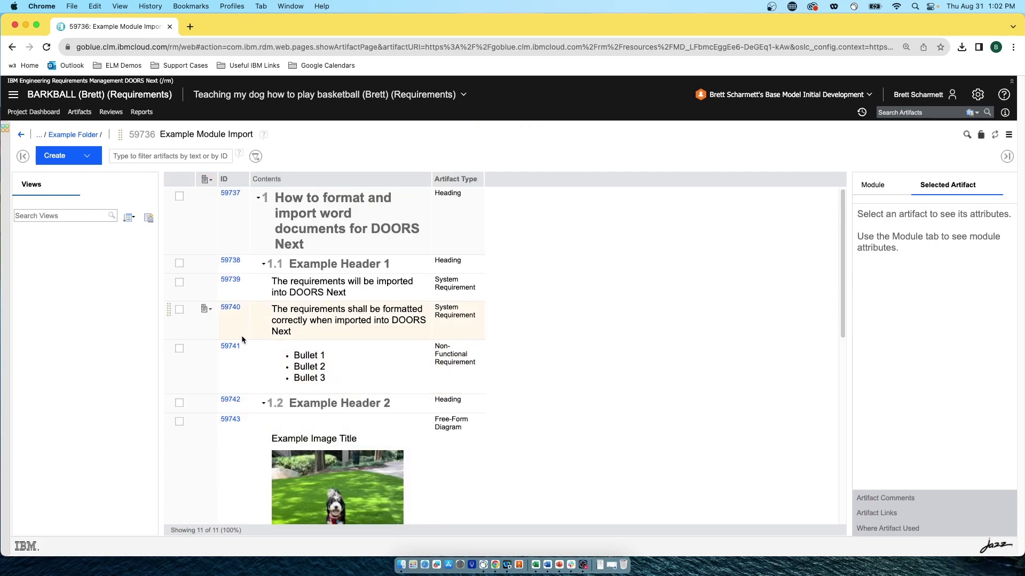
left_click_drag(433, 182, 543, 182)
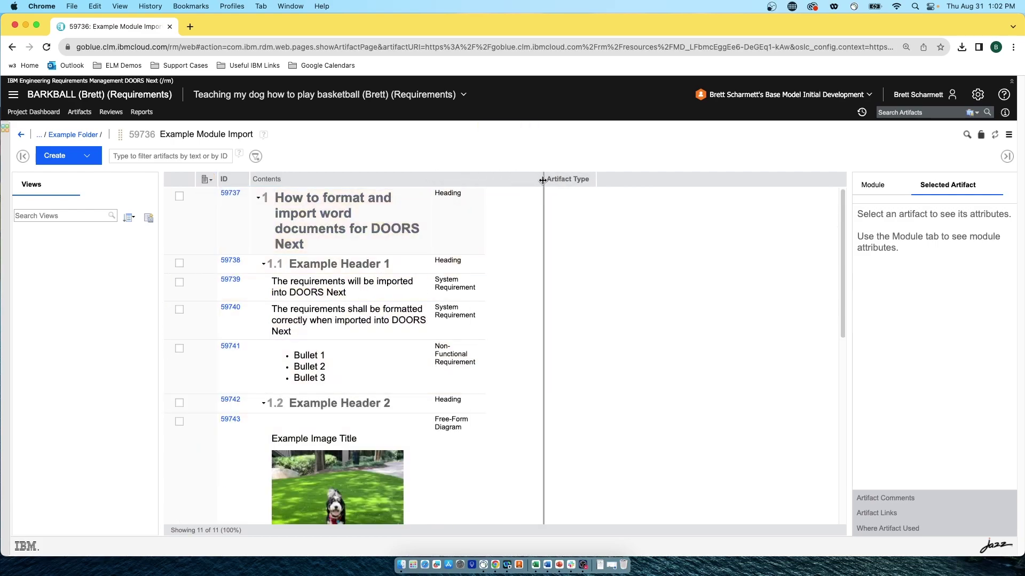
scroll(483, 275, "down", 10)
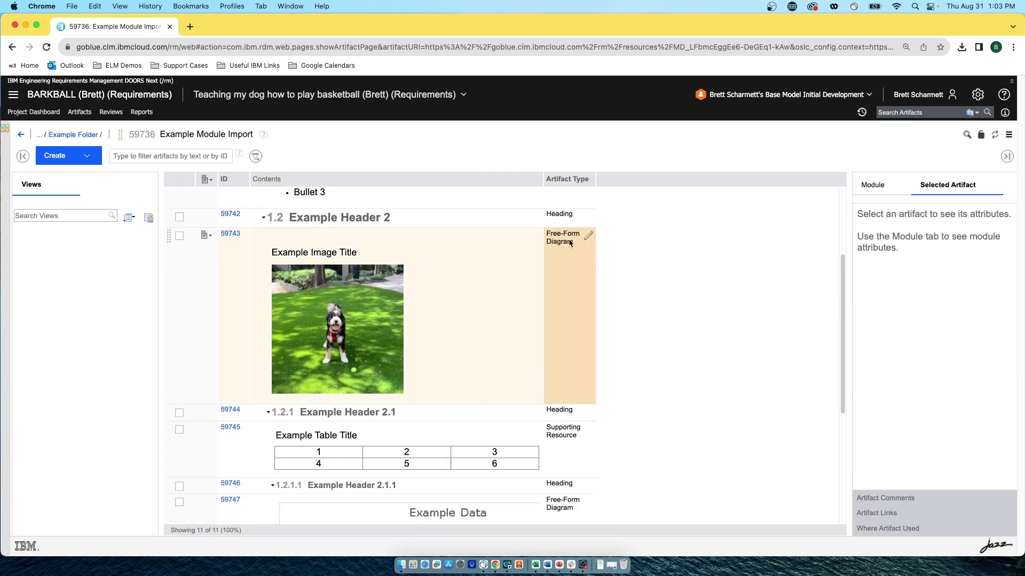
scroll(518, 406, "down", 5)
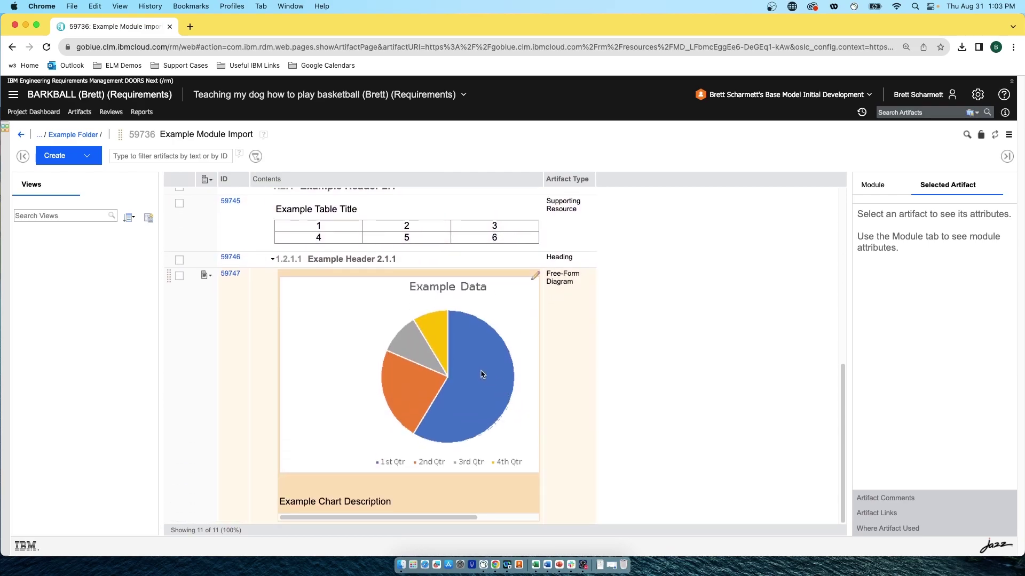
left_click(261, 356)
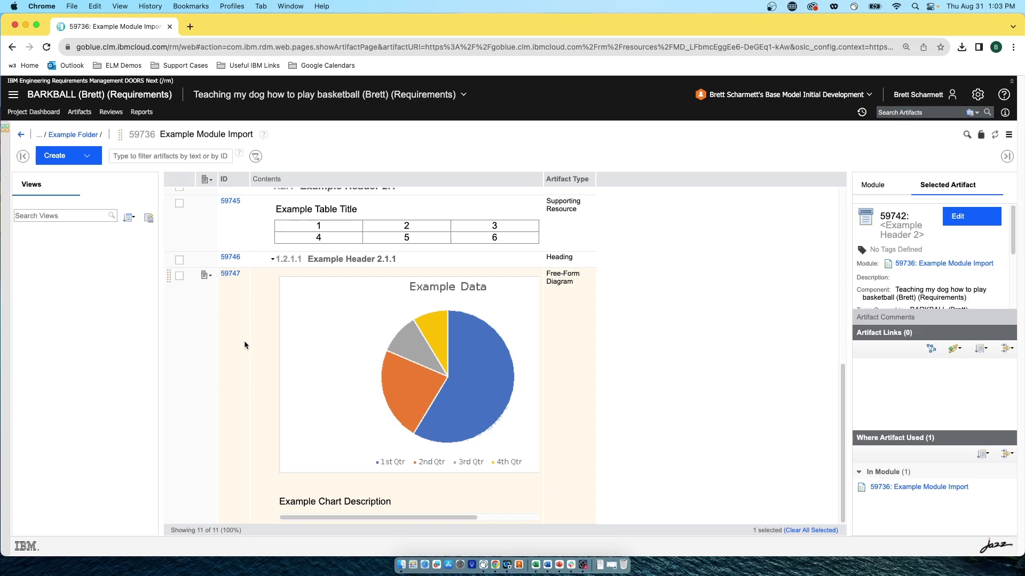
Save the current column layout as a shared view named Example View, shown in just this module.
left_click(149, 219)
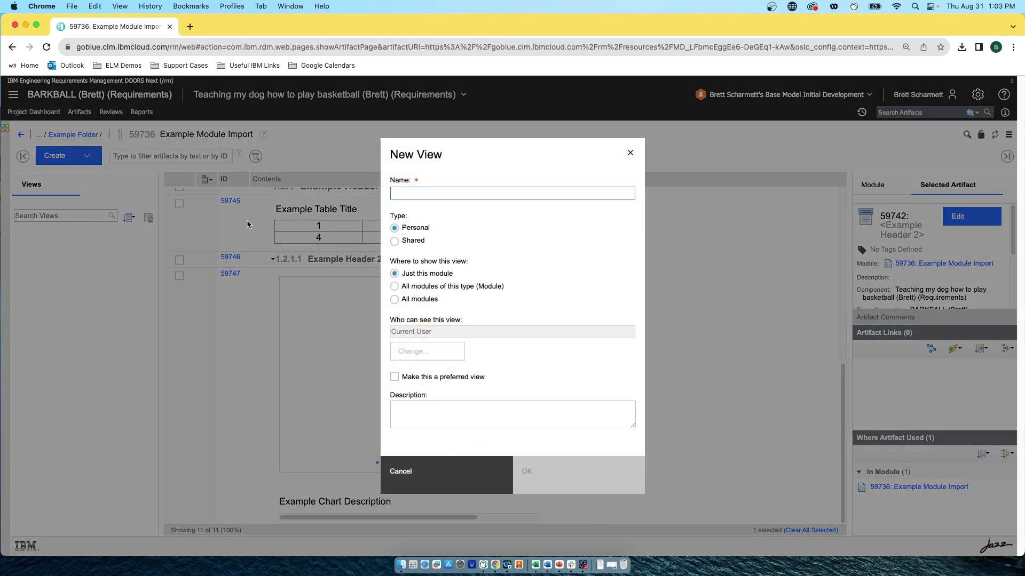
type("Example View")
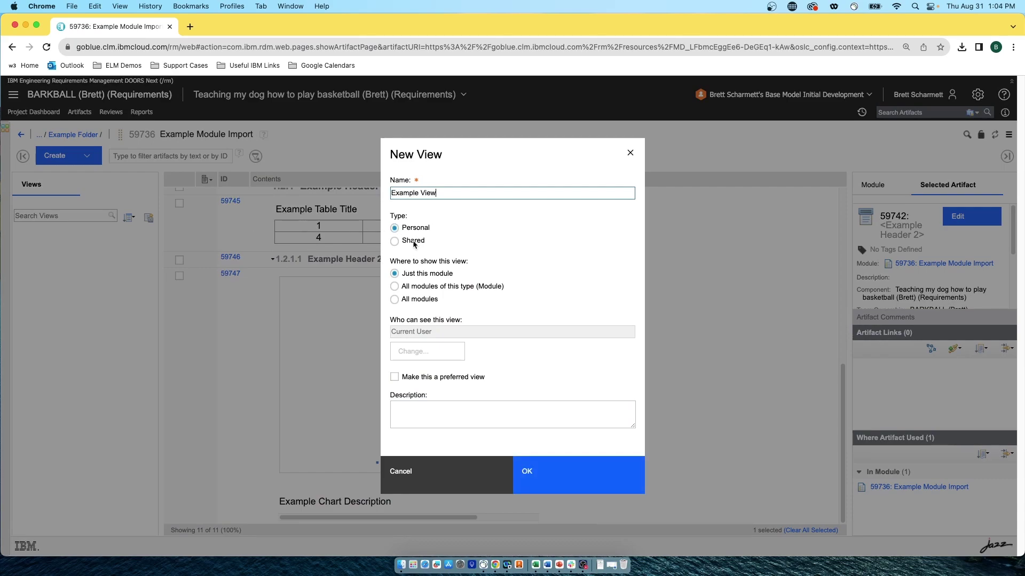
left_click(414, 242)
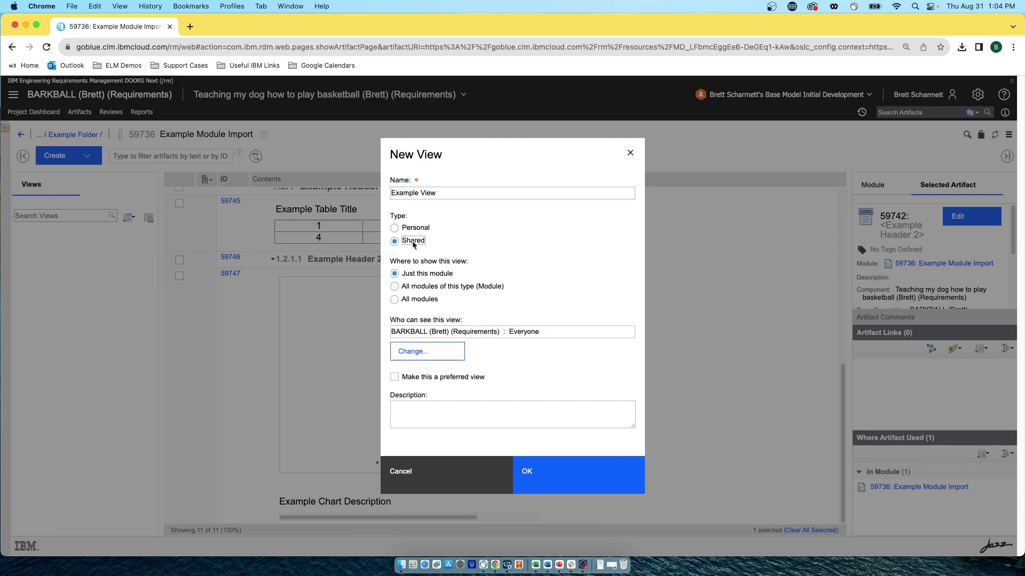
left_click(527, 471)
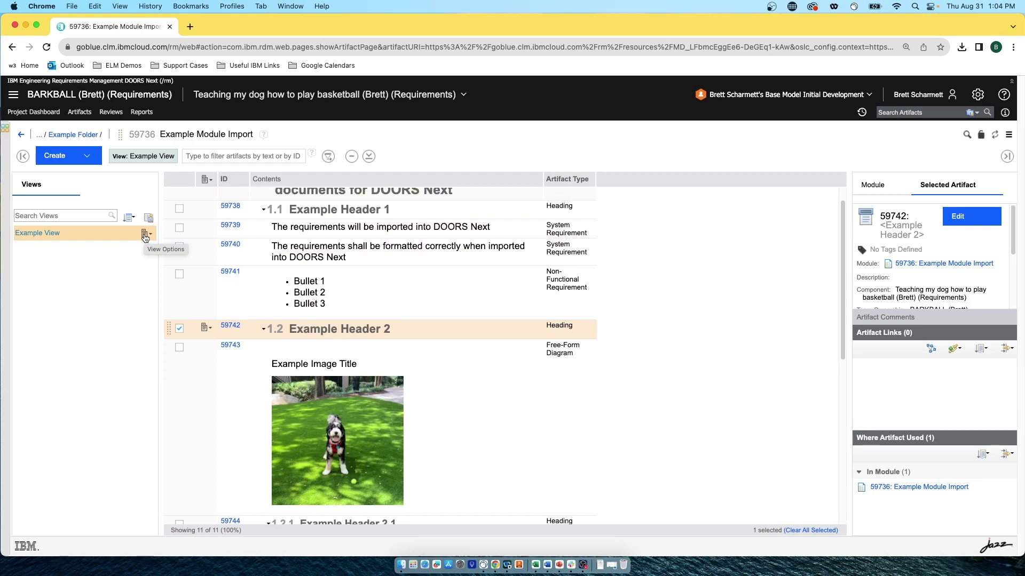
Review the file formats offered for exporting Example View, and close the export options without exporting.
left_click(145, 235)
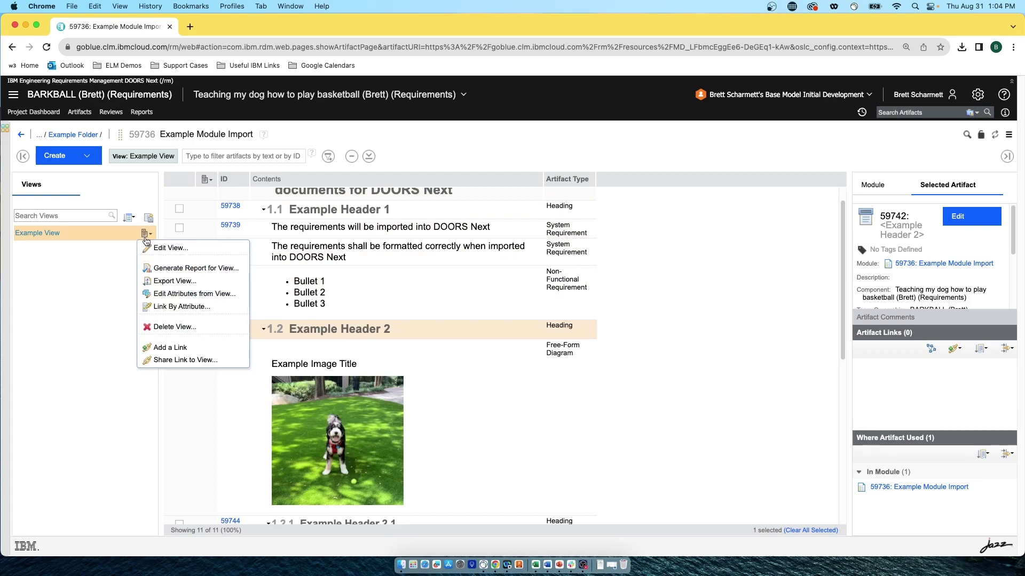
left_click(171, 278)
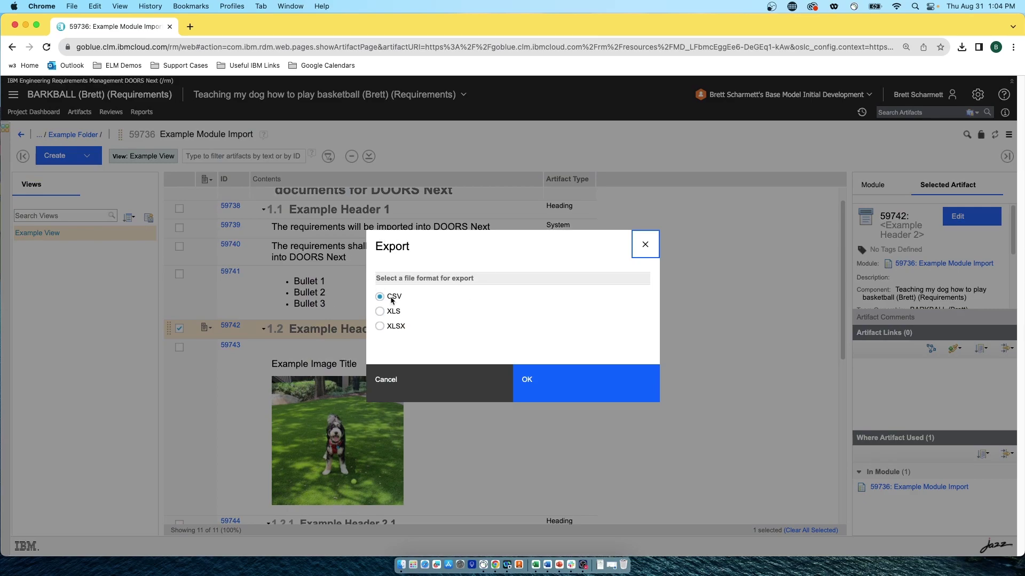
left_click(412, 389)
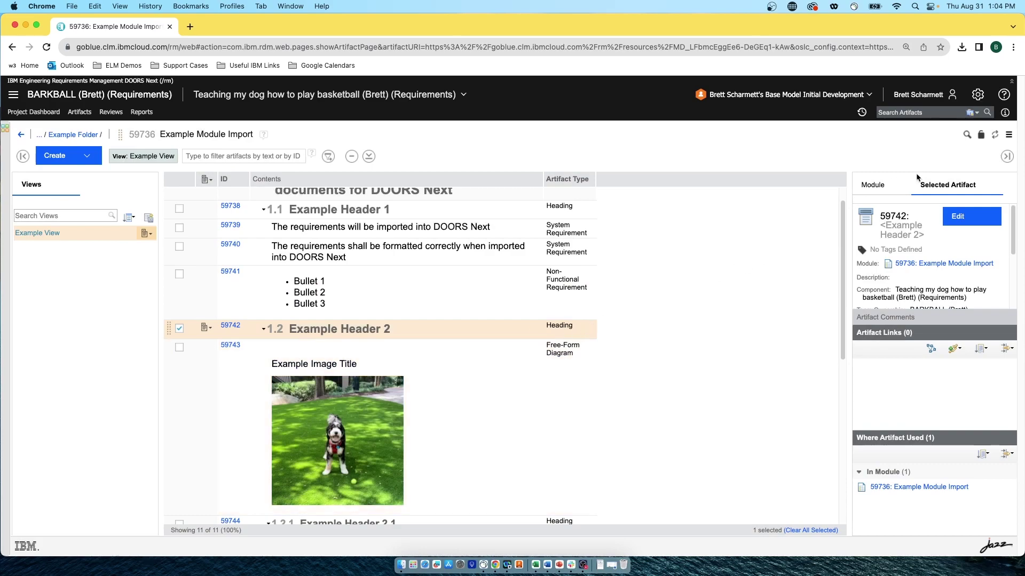
Create a PDF document of the module with titles for inserted artifacts, default embedded behavior and Book layout.
left_click(1008, 137)
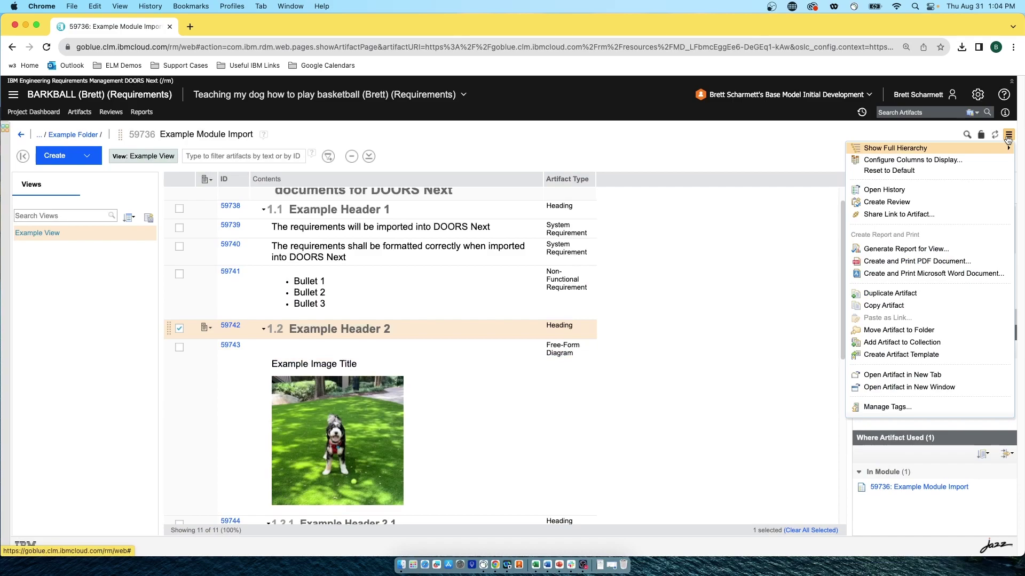
left_click(956, 263)
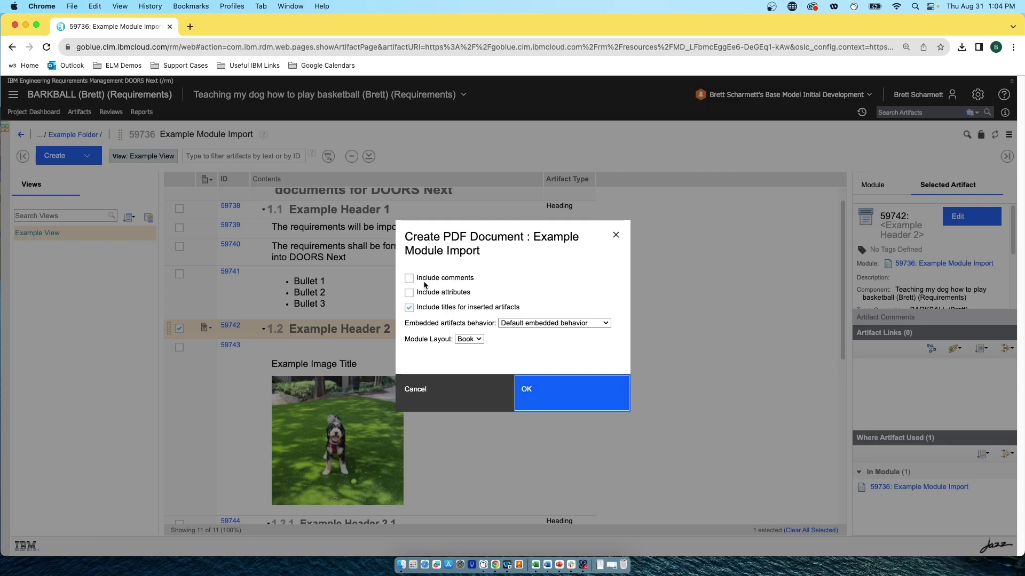
left_click(553, 398)
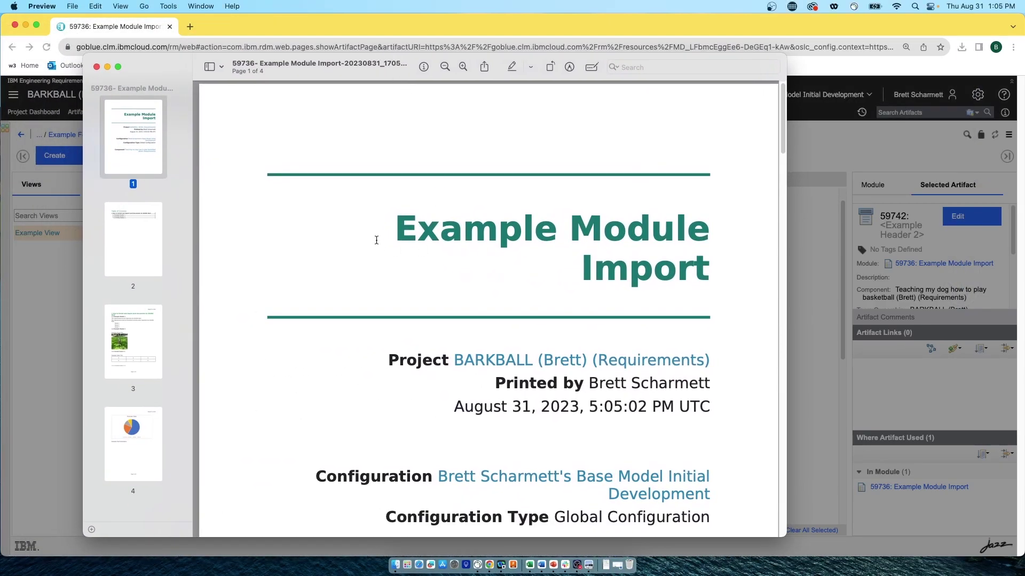
Review the generated PDF's title page, table of contents, and the headings, requirements and image on page 3.
scroll(399, 191, "down", 1)
scroll(399, 191, "down", 5)
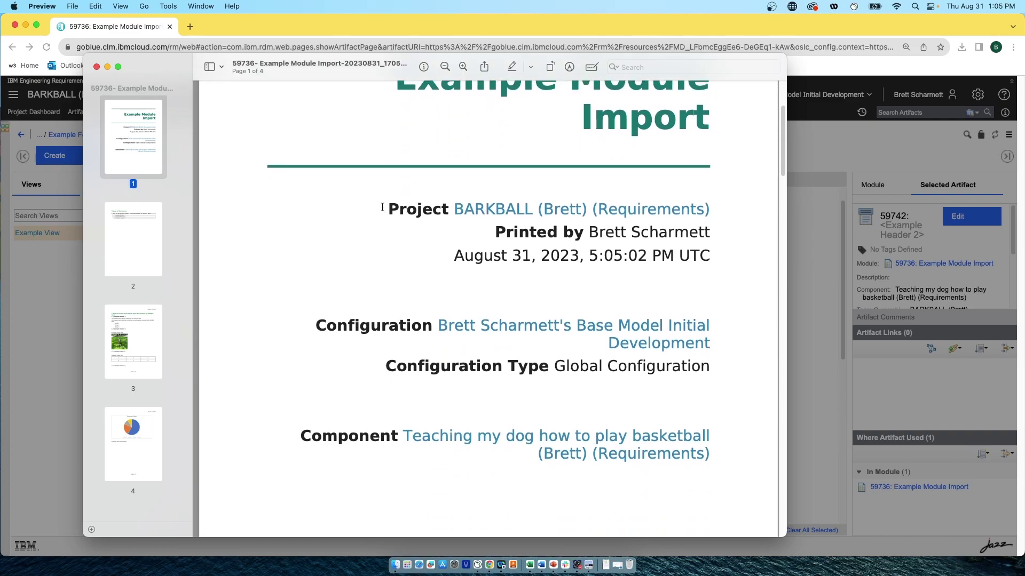
scroll(380, 208, "down", 7)
scroll(382, 208, "down", 20)
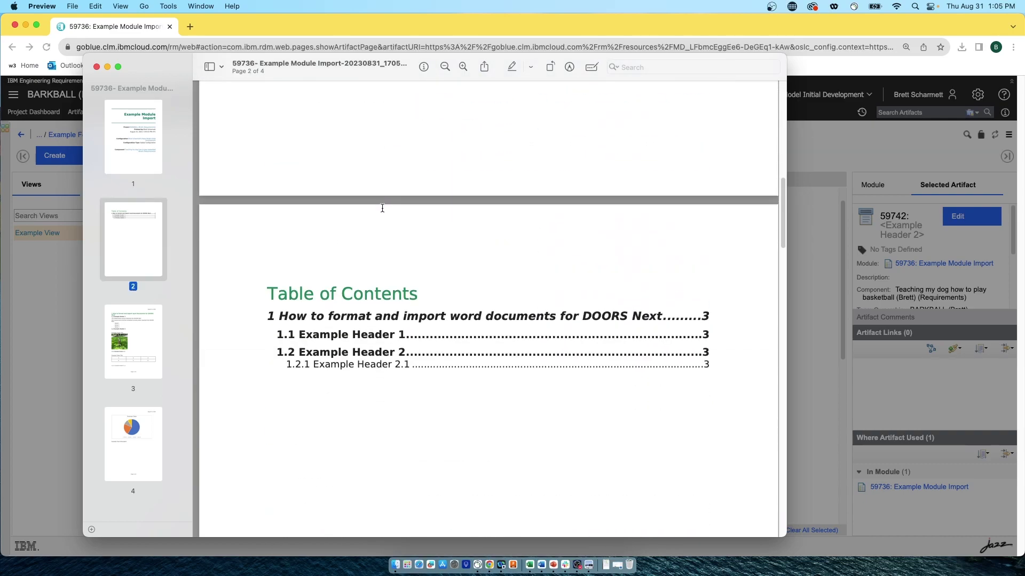
scroll(357, 185, "down", 15)
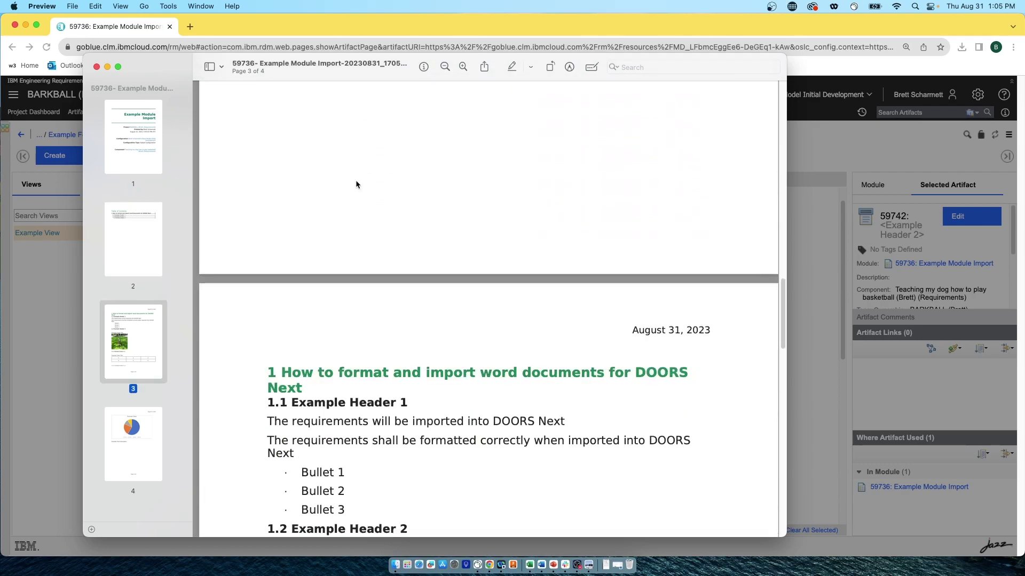
scroll(497, 307, "down", 2)
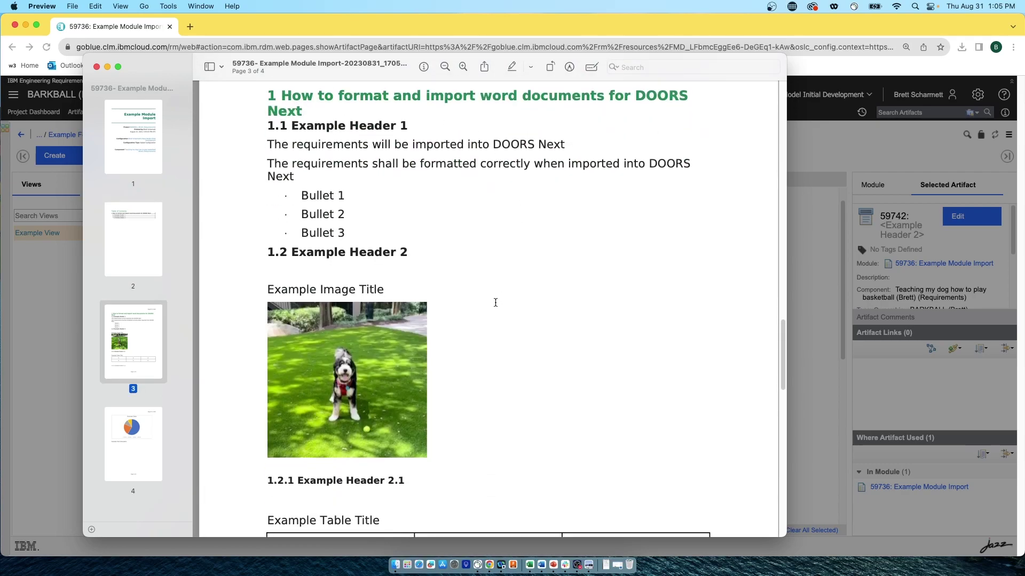